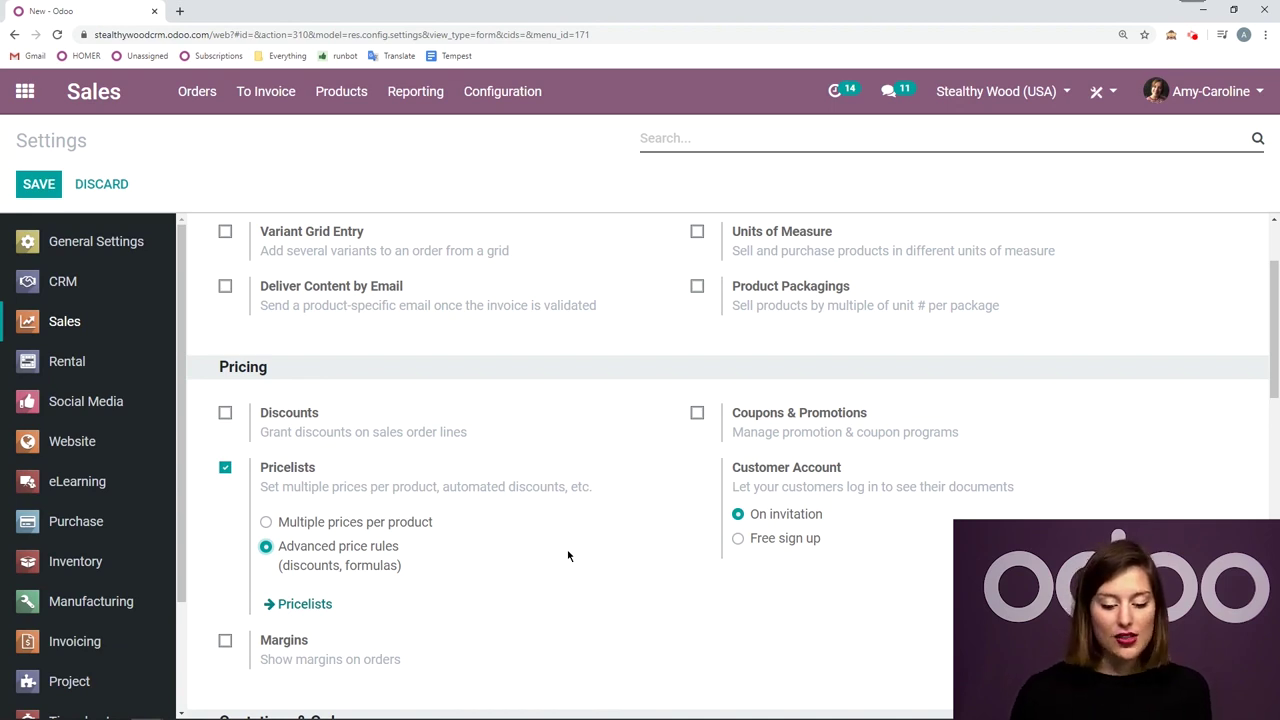
Open the pricelists from the Sales settings and create a new pricelist named Superheroes
left_click(341, 91)
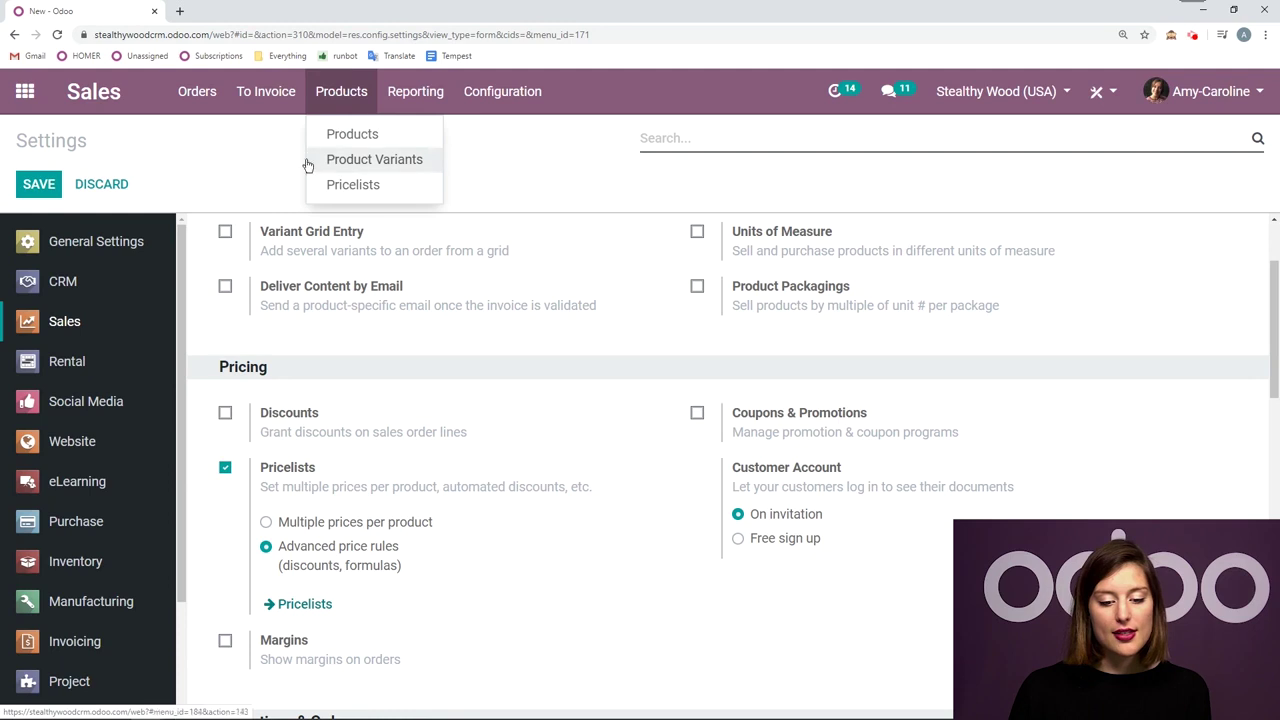
left_click(523, 534)
left_click(288, 603)
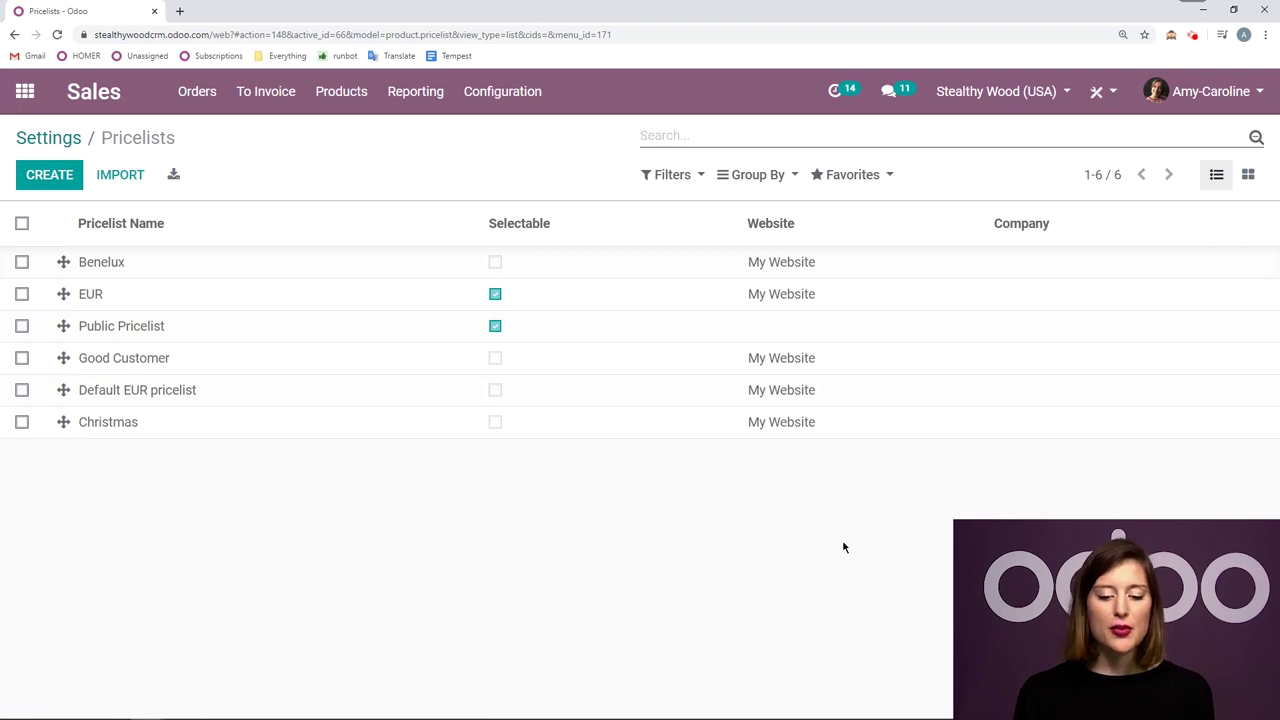
left_click(57, 180)
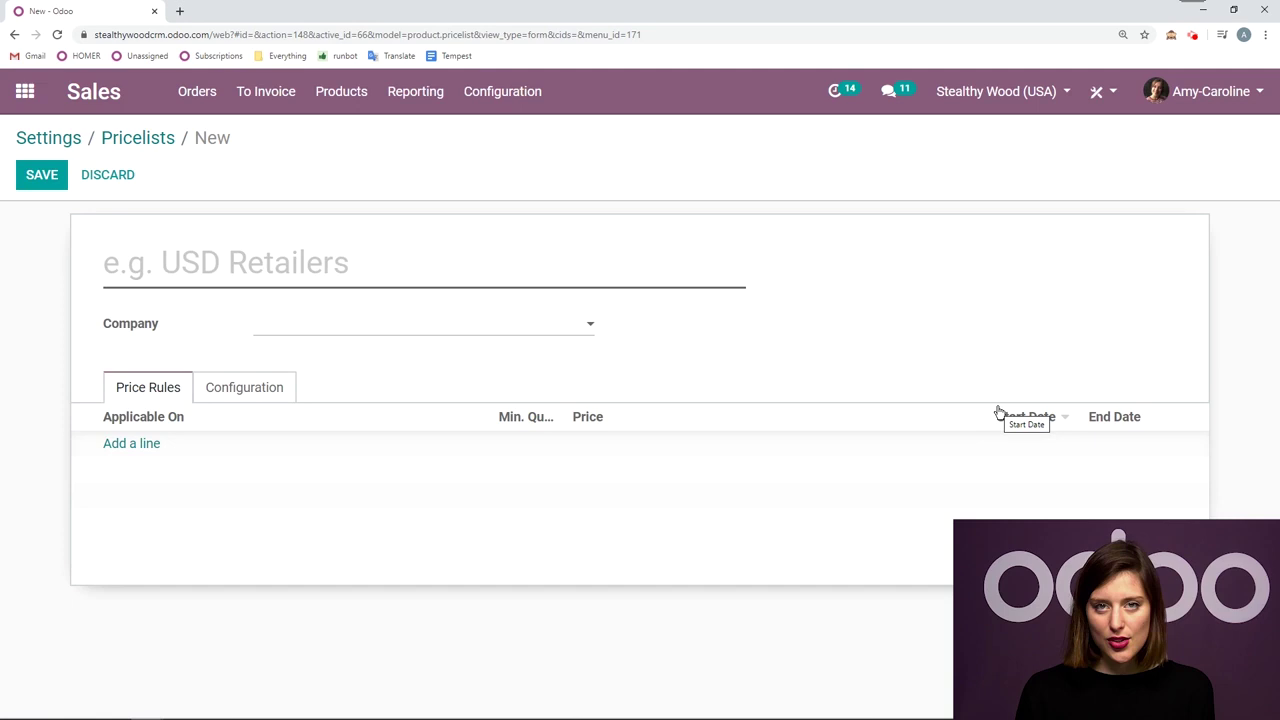
type("Su")
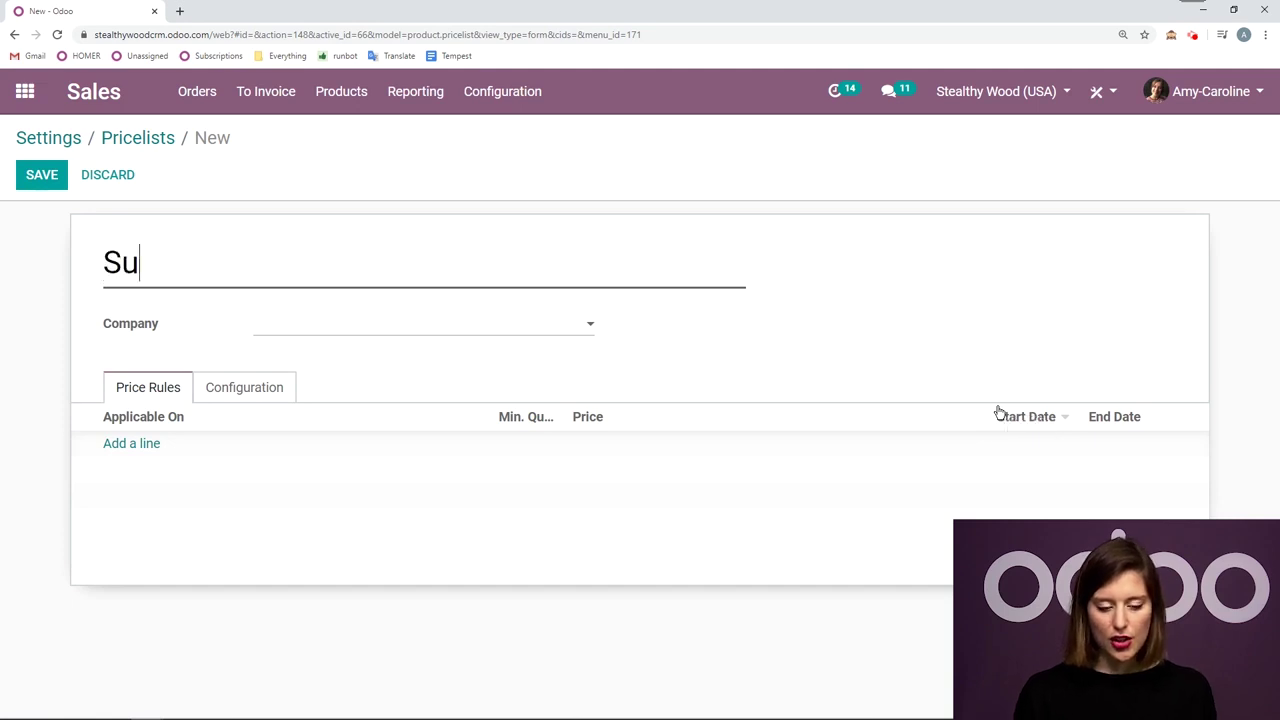
type("perheroes")
key("BackSpace")
type("es")
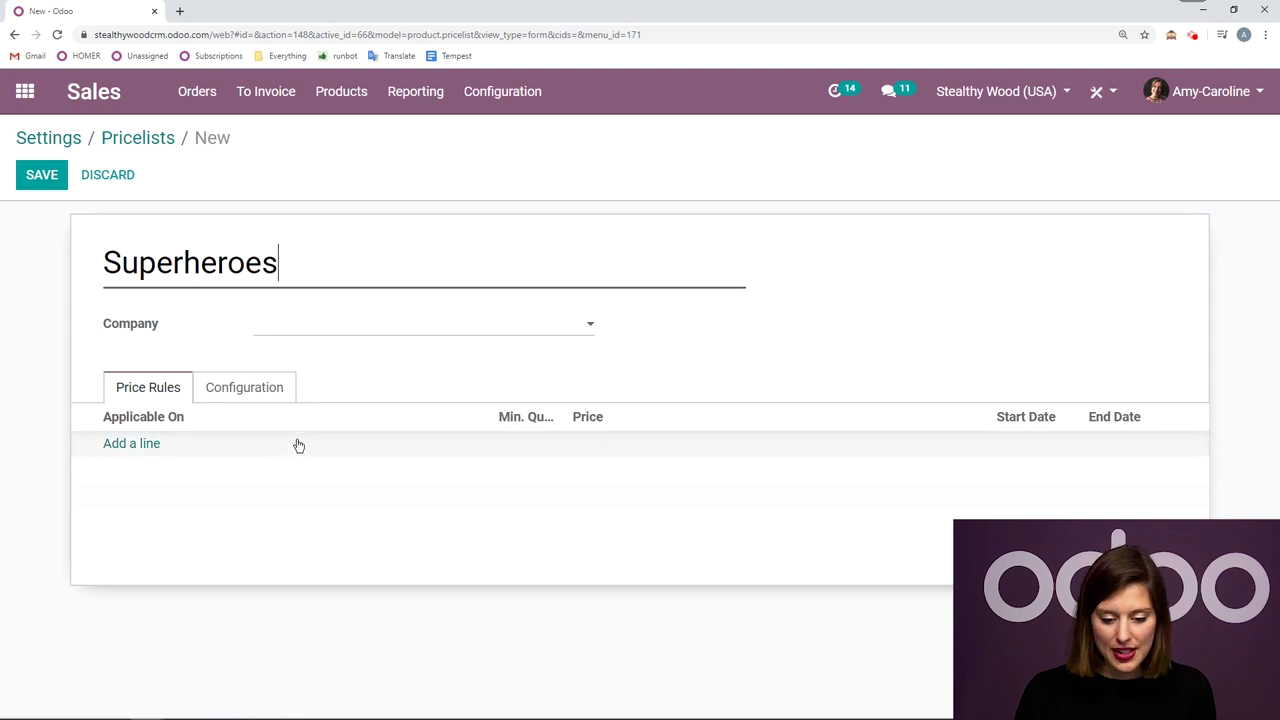
Add a price rule to the Superheroes pricelist that applies to the product [FURN_7777] Office Chair
left_click(117, 443)
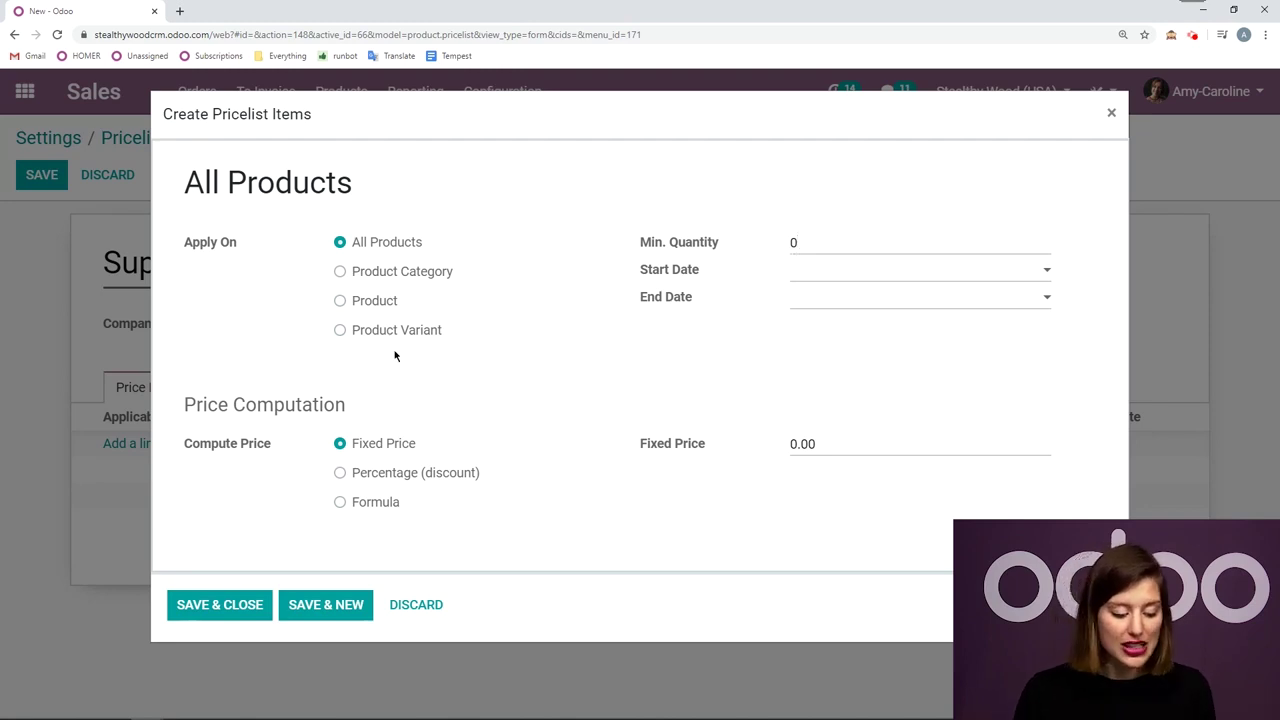
left_click(340, 302)
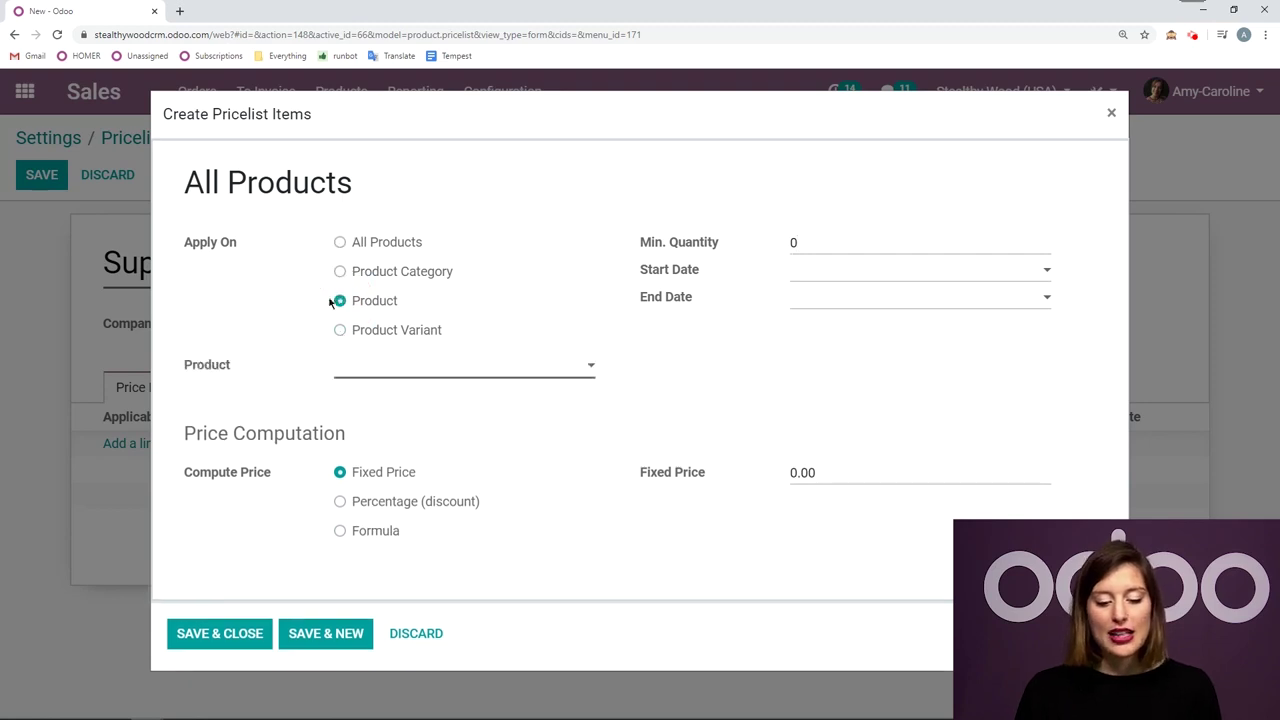
left_click(409, 370)
type("office")
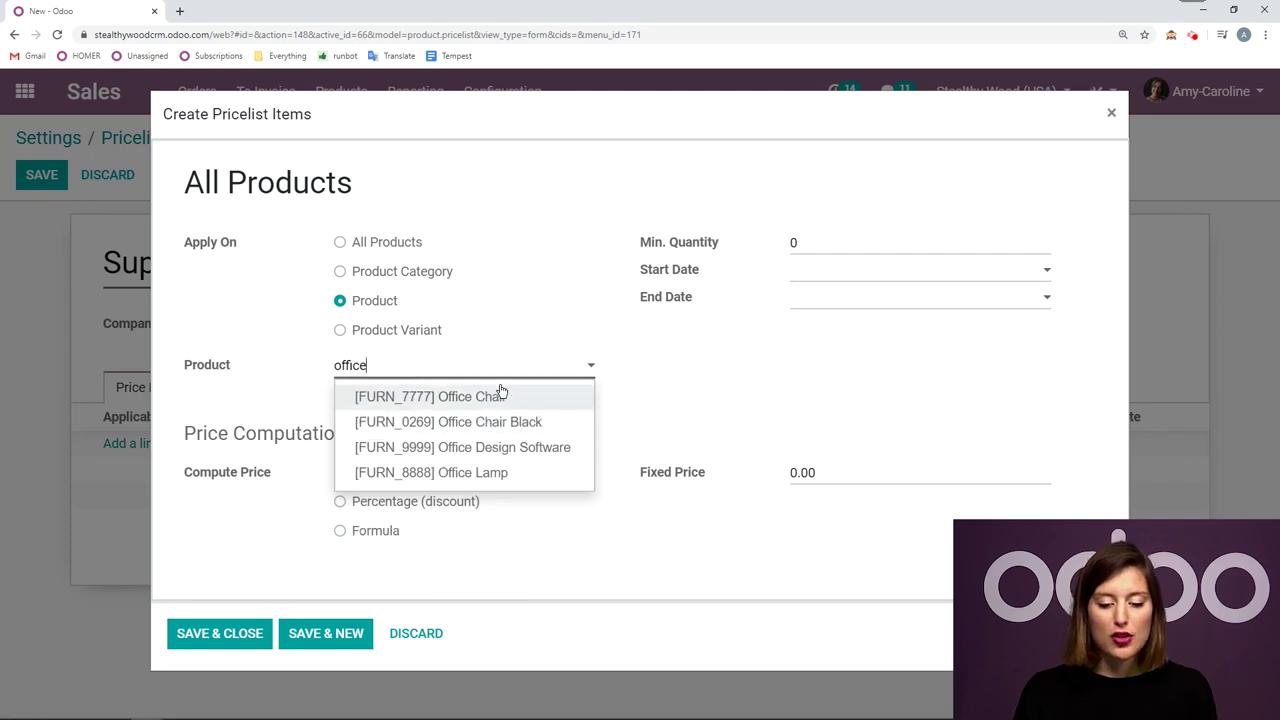
left_click(501, 391)
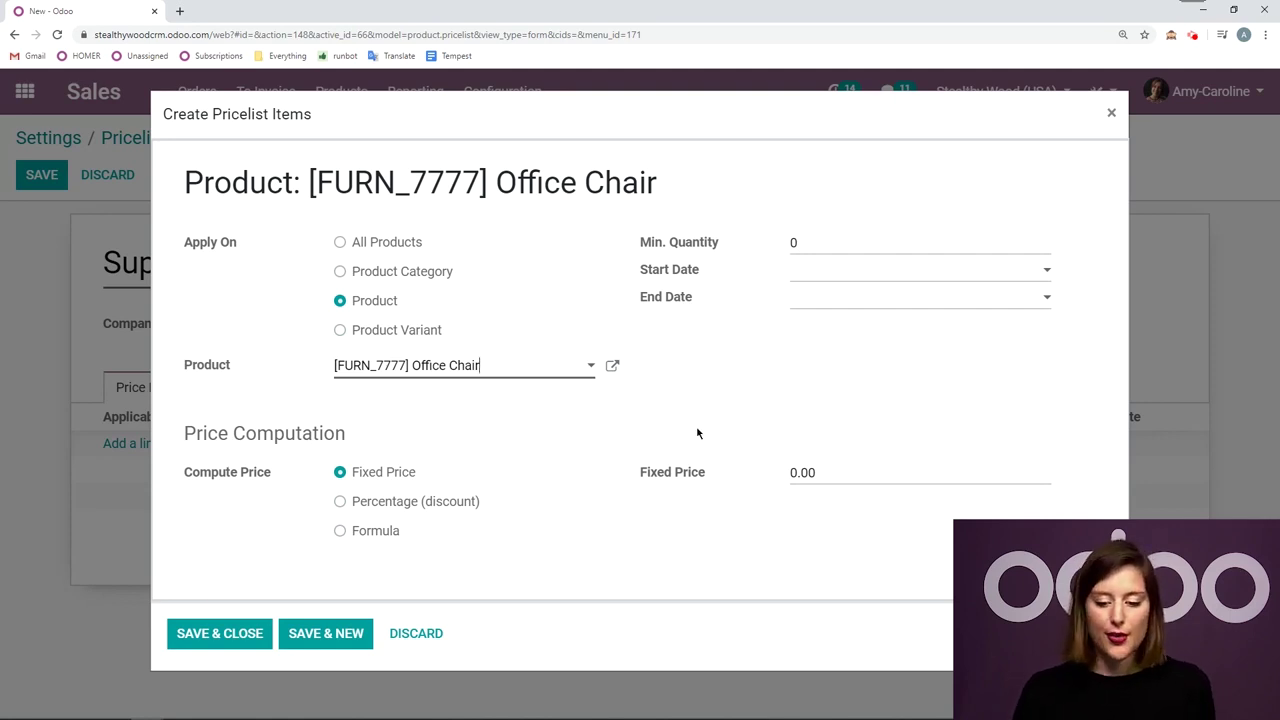
left_click(822, 467)
type("10")
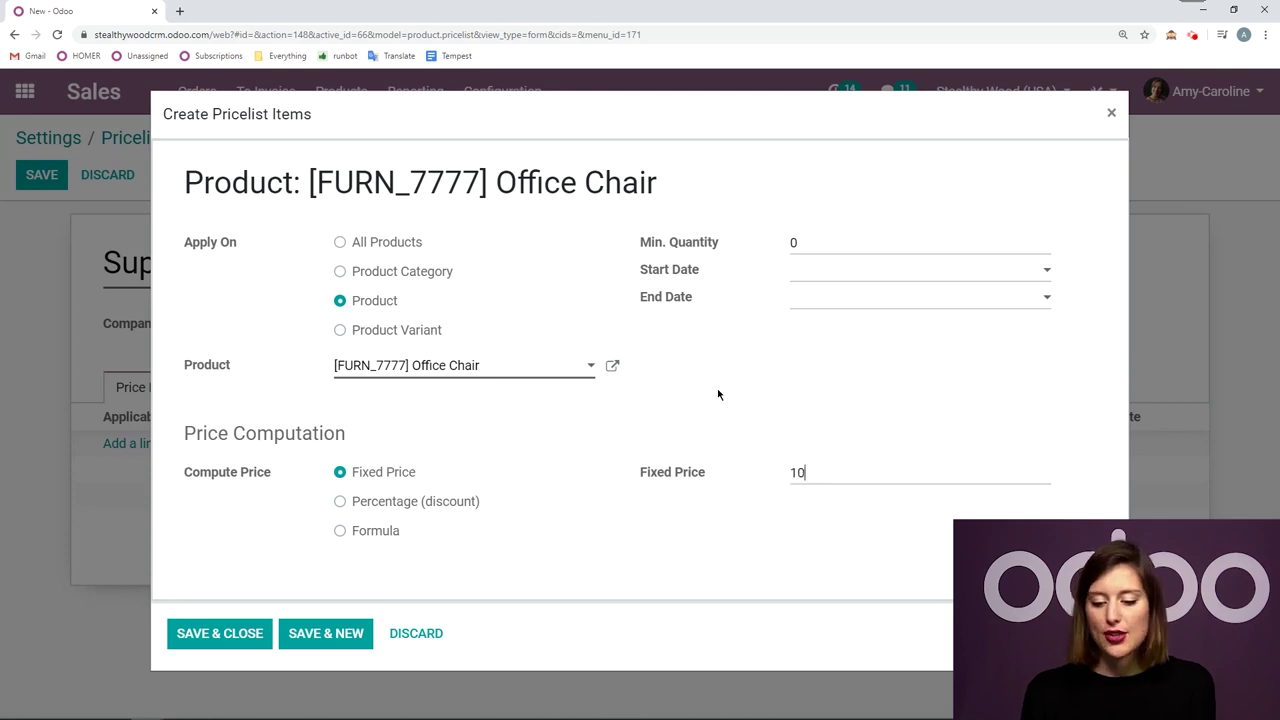
key("BackSpace")
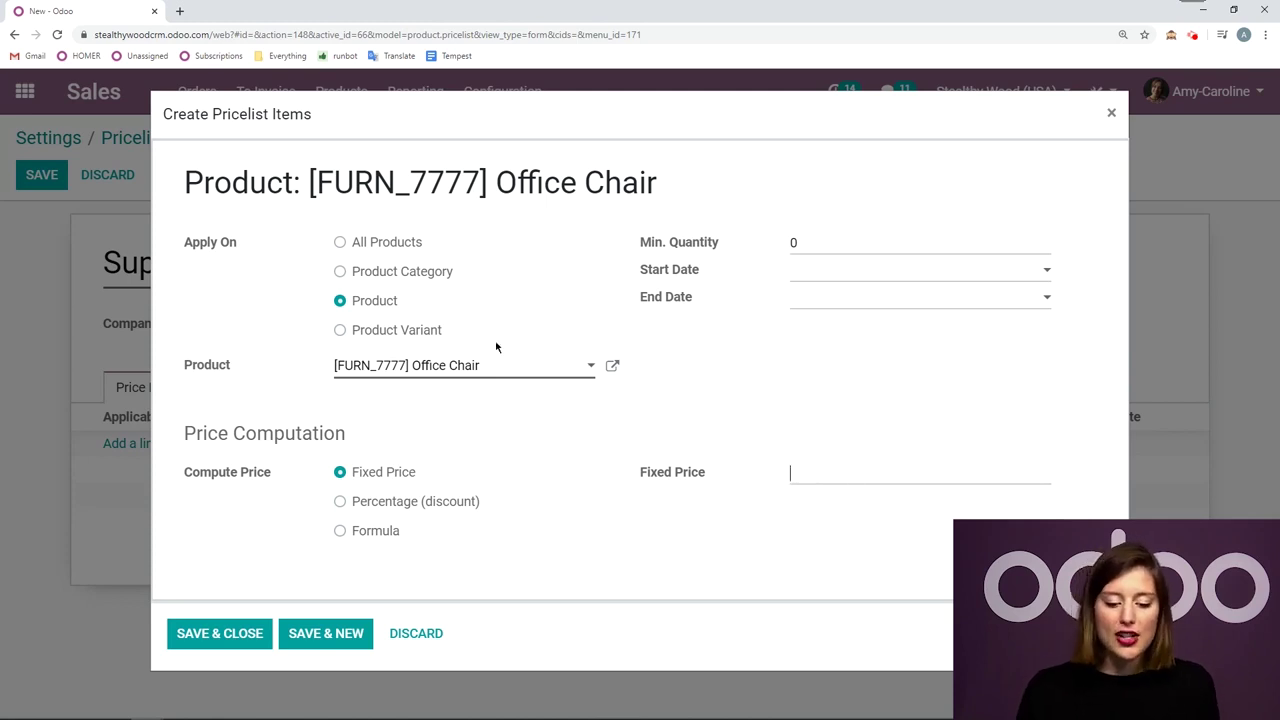
left_click(342, 502)
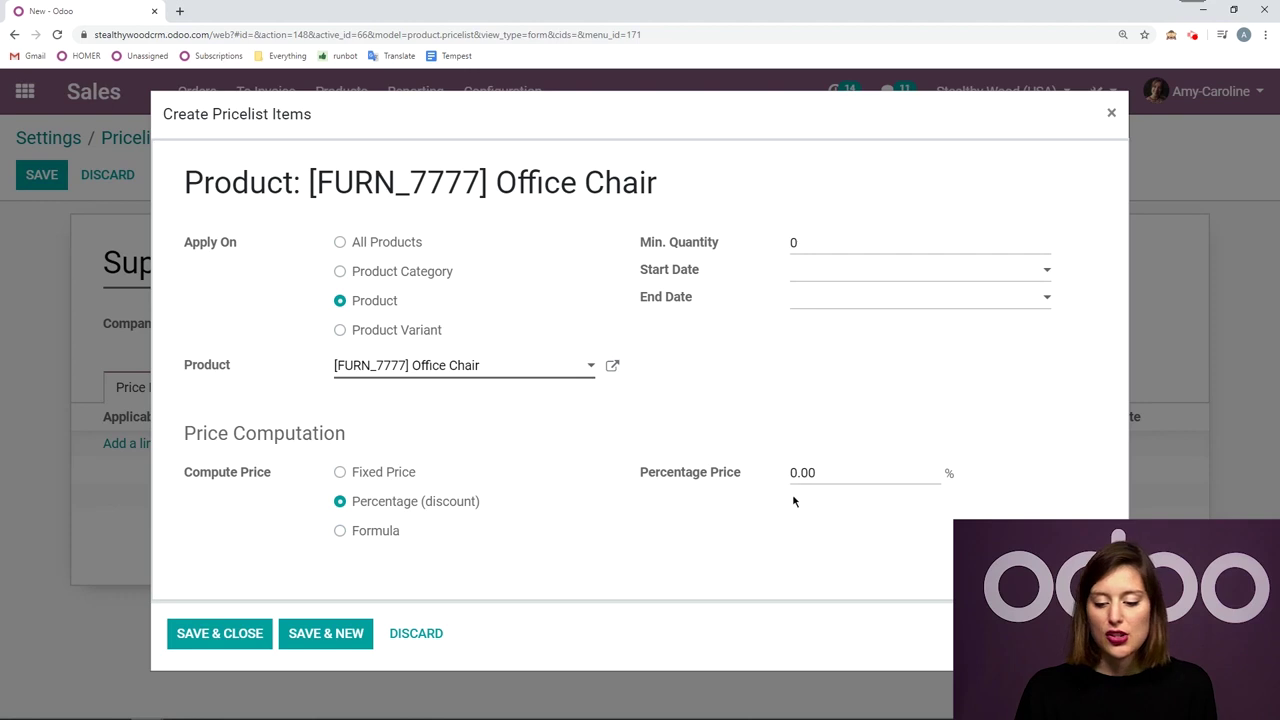
Compute the rule's price by formula, with a 10% price discount and a rounding method of 1
left_click(340, 531)
scroll(520, 440, "down", 1)
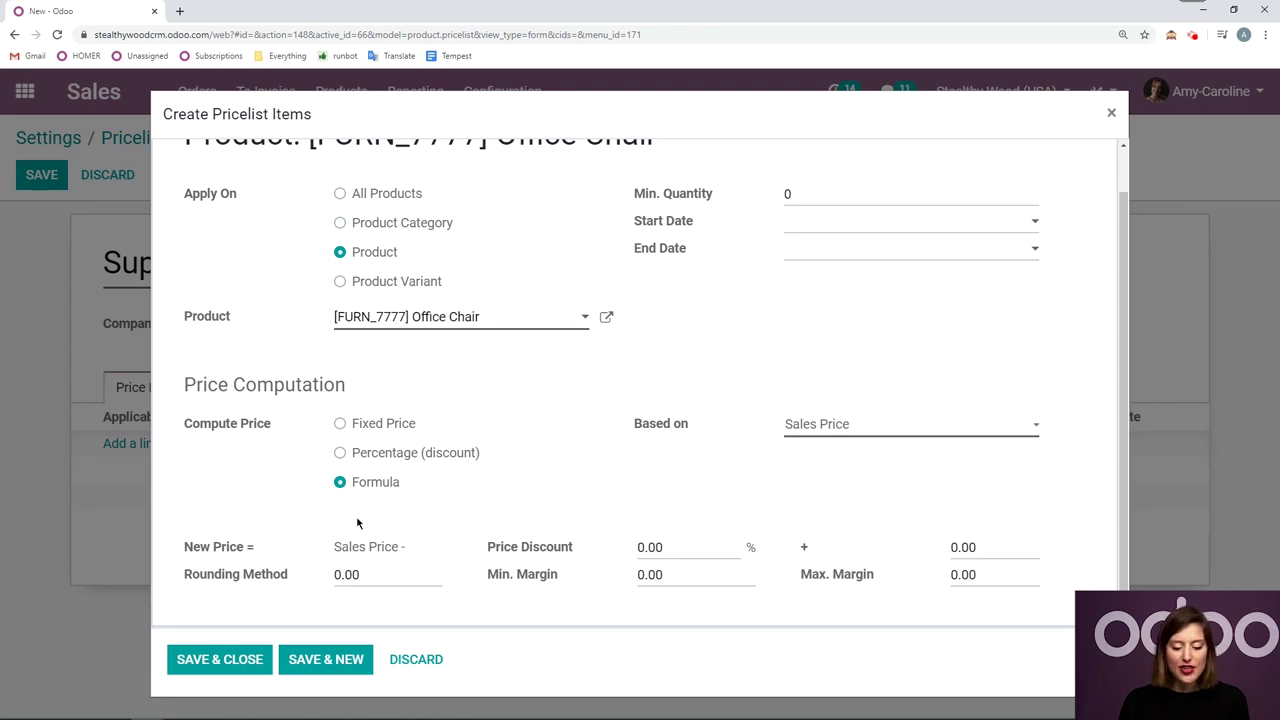
left_click_drag(497, 546, 586, 543)
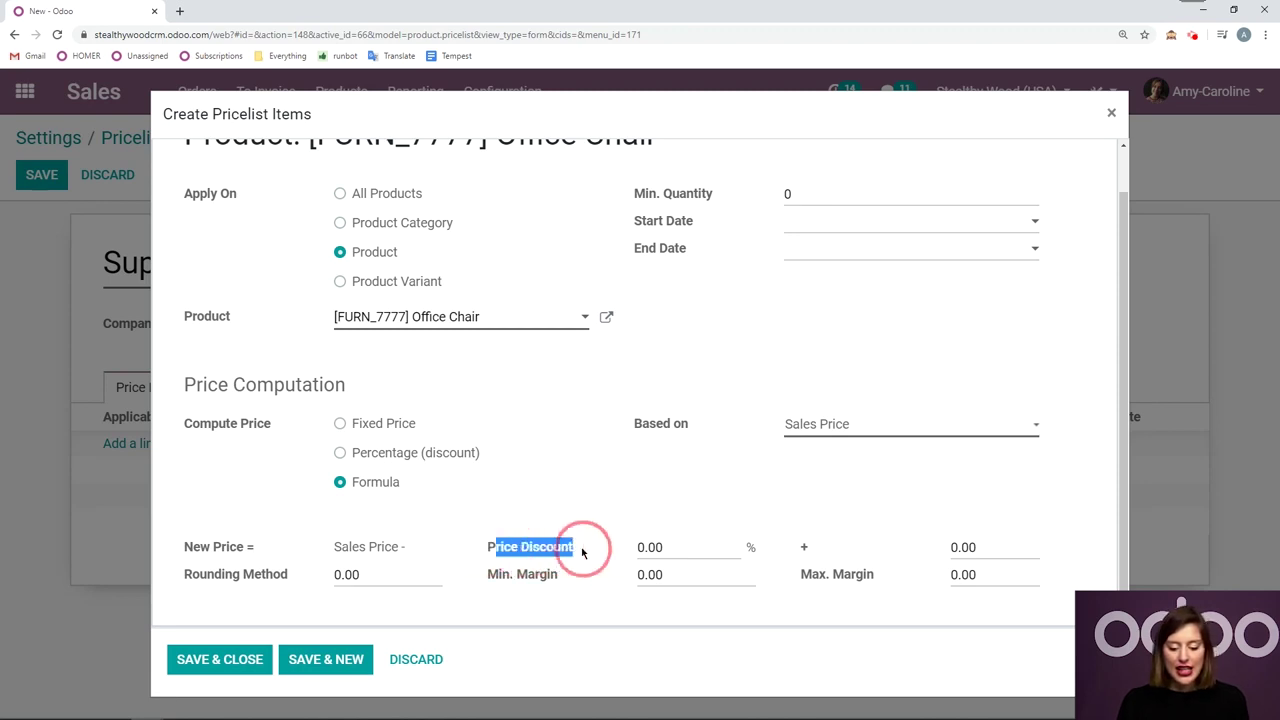
left_click_drag(694, 546, 622, 552)
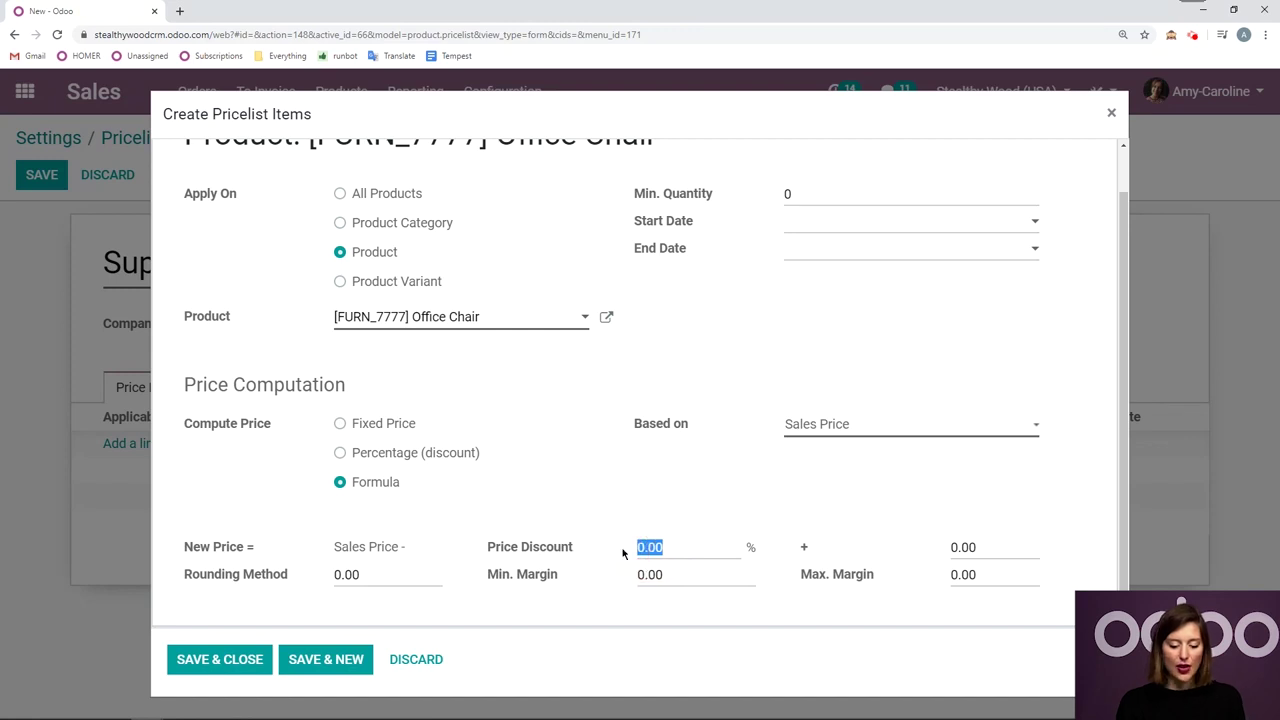
type("10")
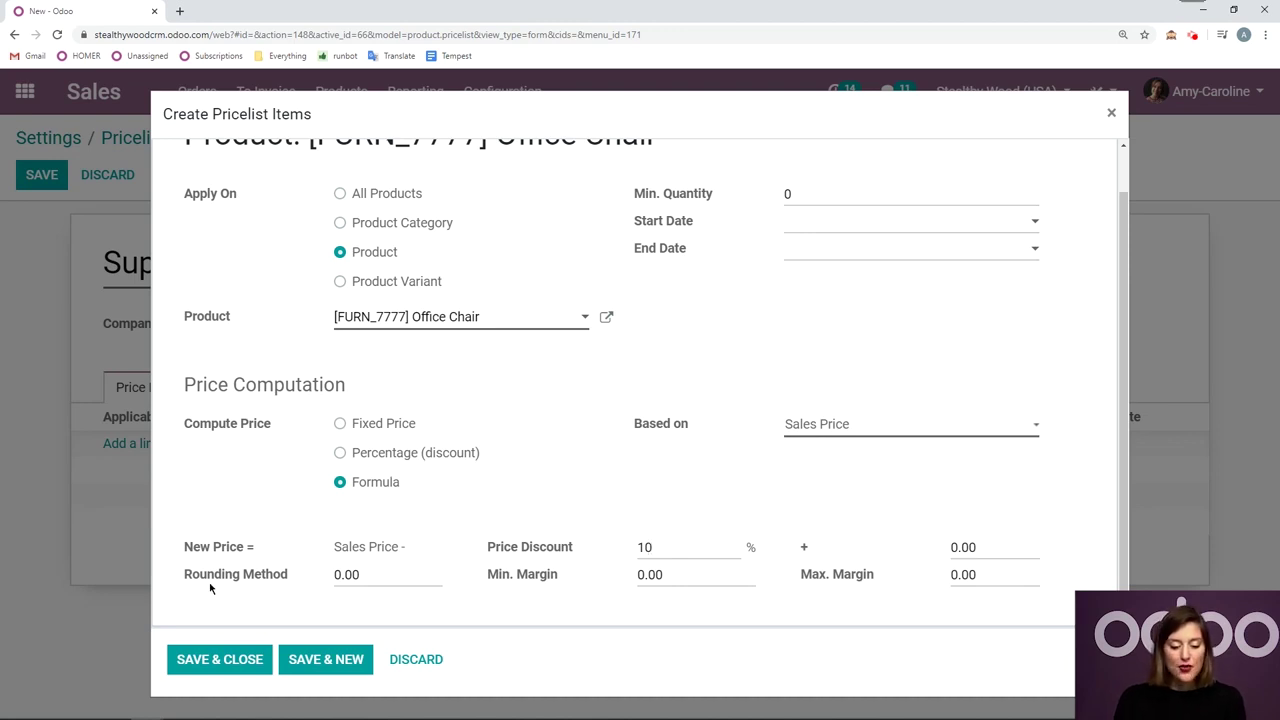
left_click(334, 573)
type("1")
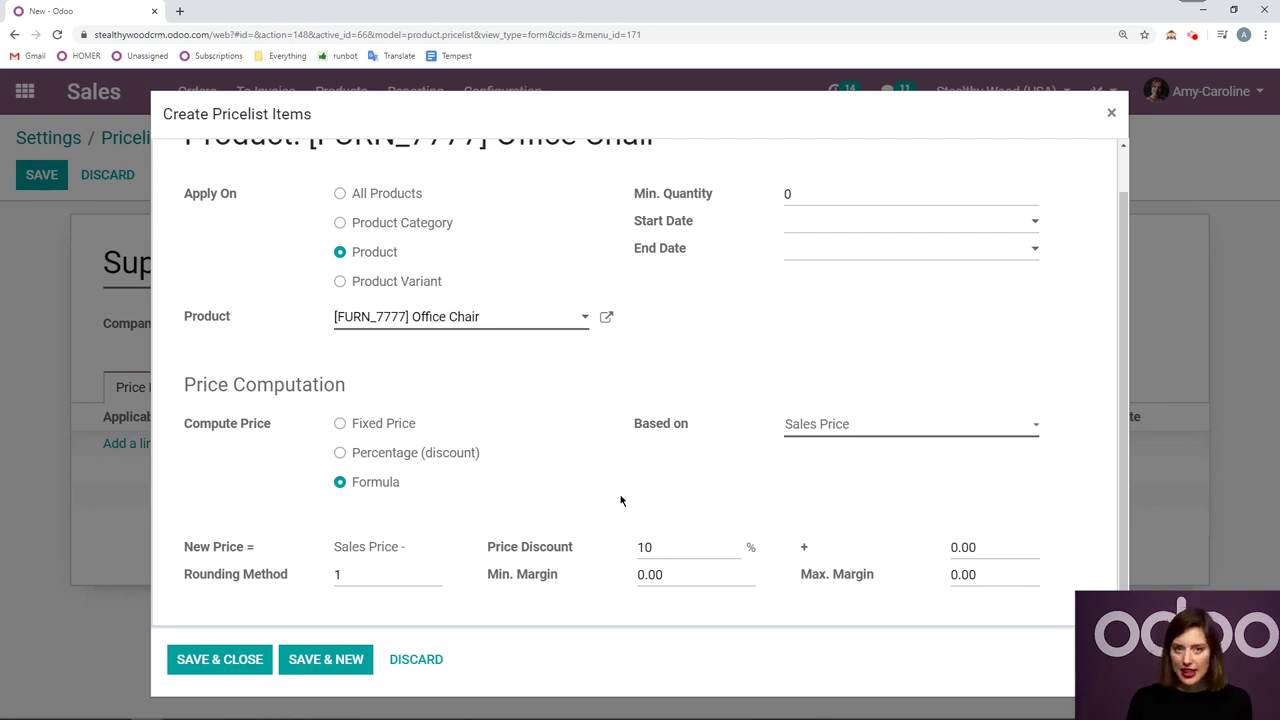
Set the formula's added amount to -.01, then save the price rule and the pricelist
left_click(990, 546)
left_click_drag(990, 546, 875, 540)
key("BackSpace")
type("-.01")
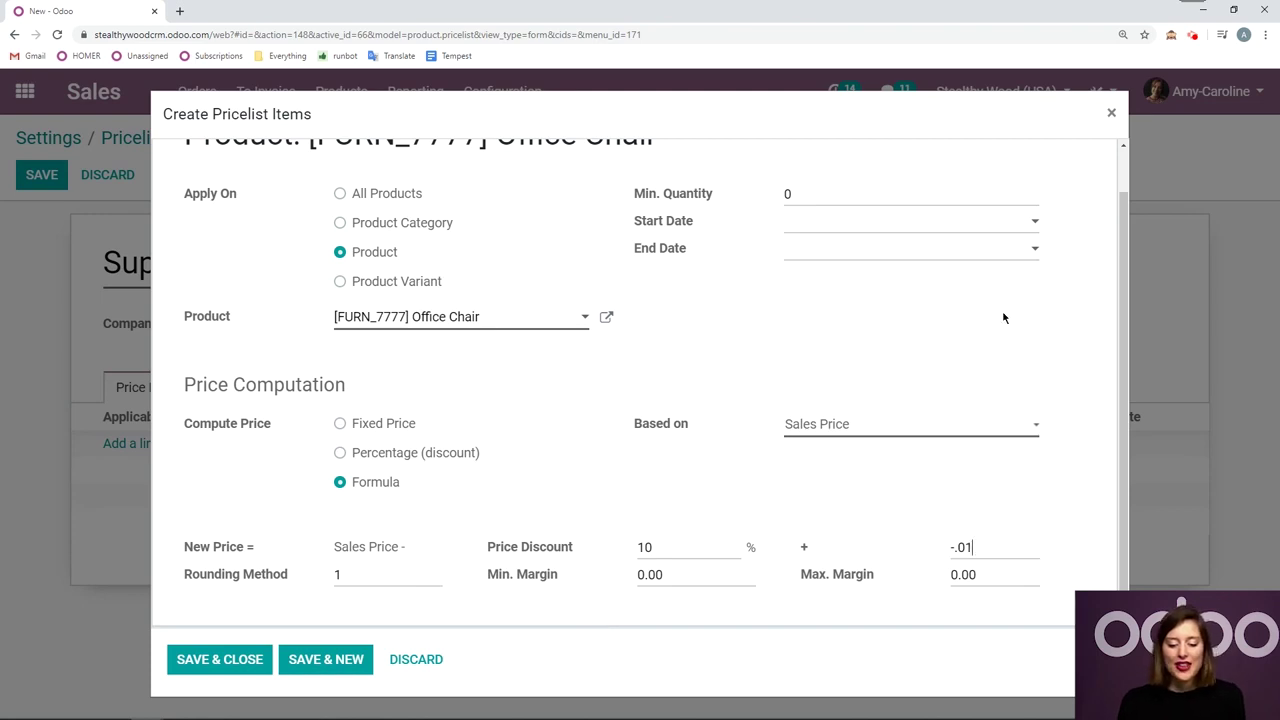
left_click(209, 660)
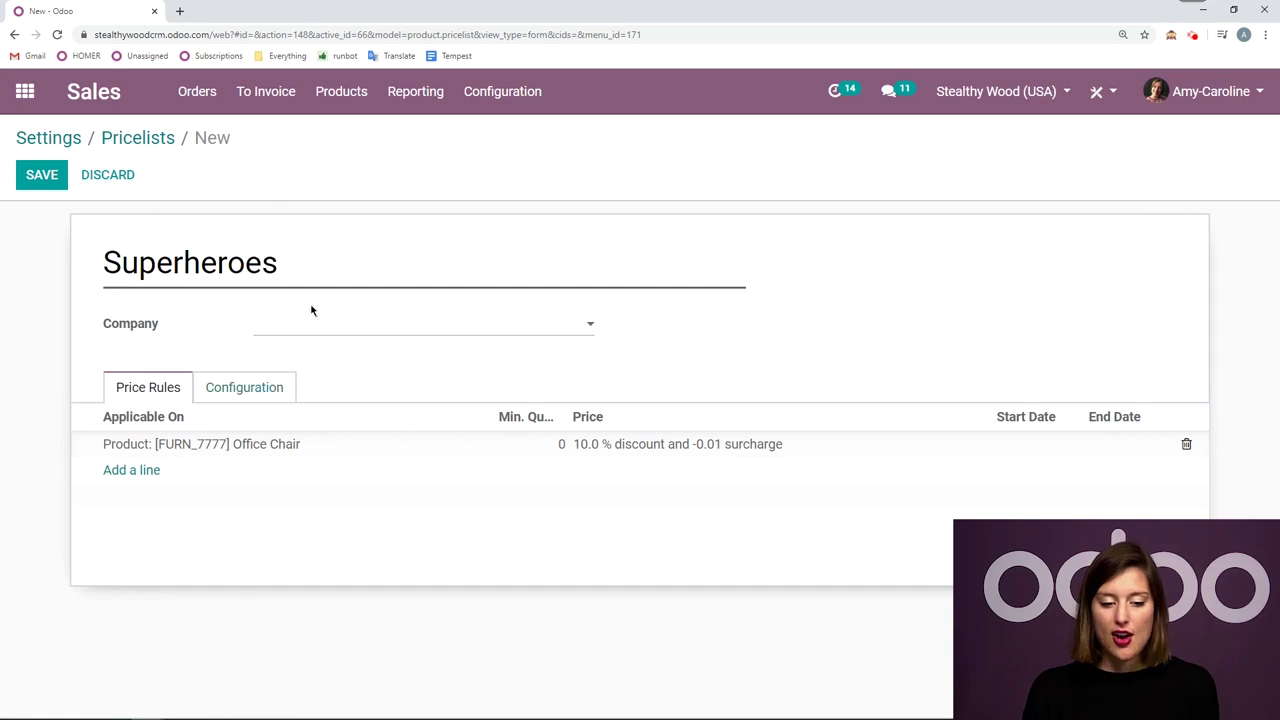
left_click(40, 175)
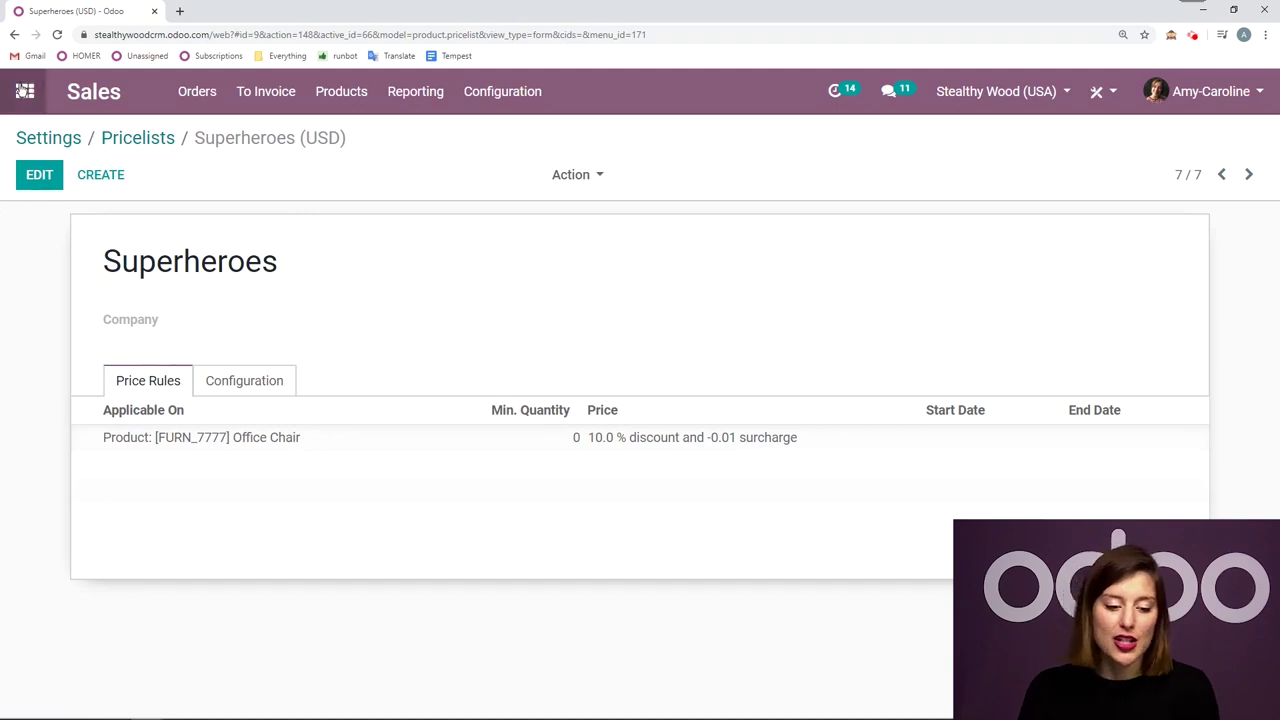
Switch to the Contacts app and open the second contact for editing
left_click(25, 91)
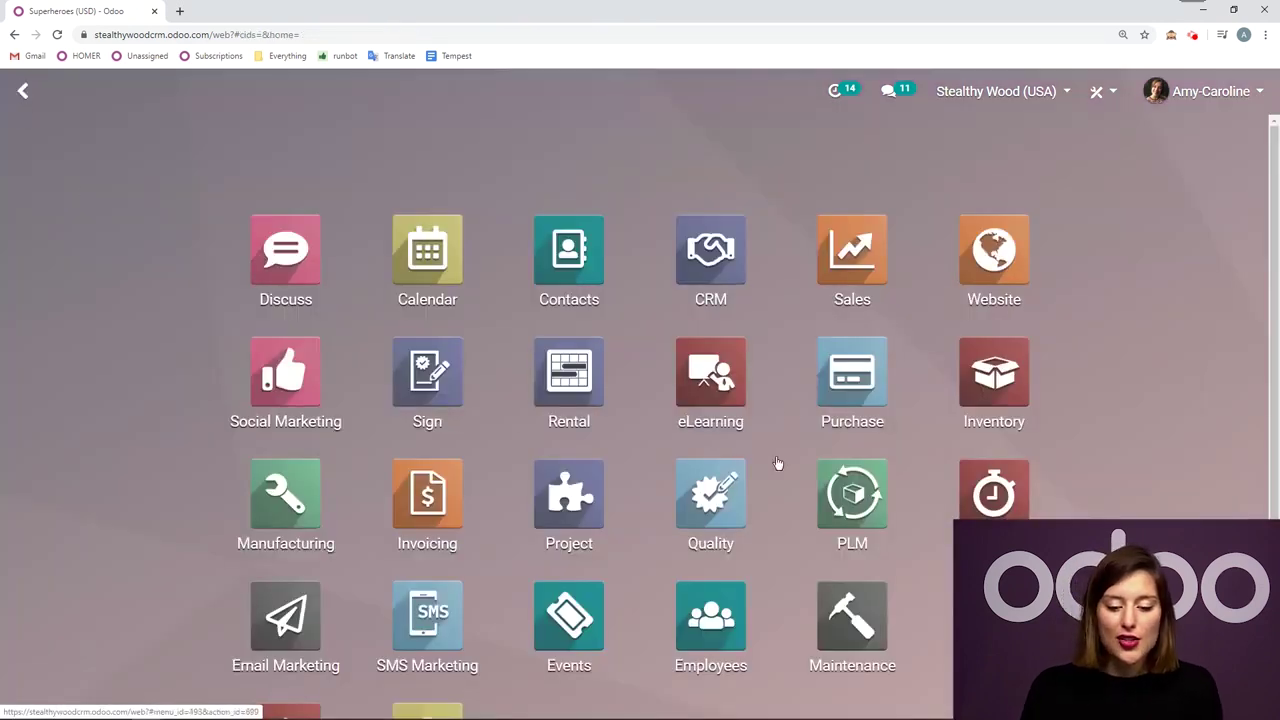
left_click(567, 234)
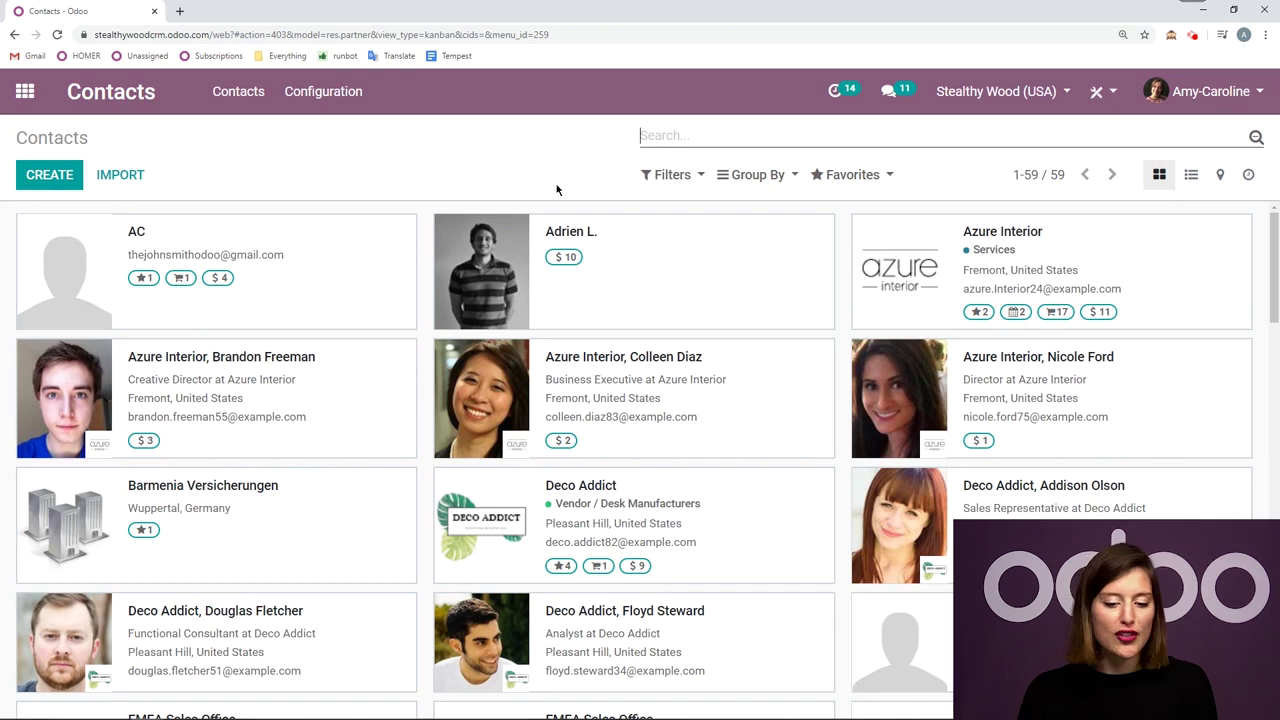
left_click(541, 244)
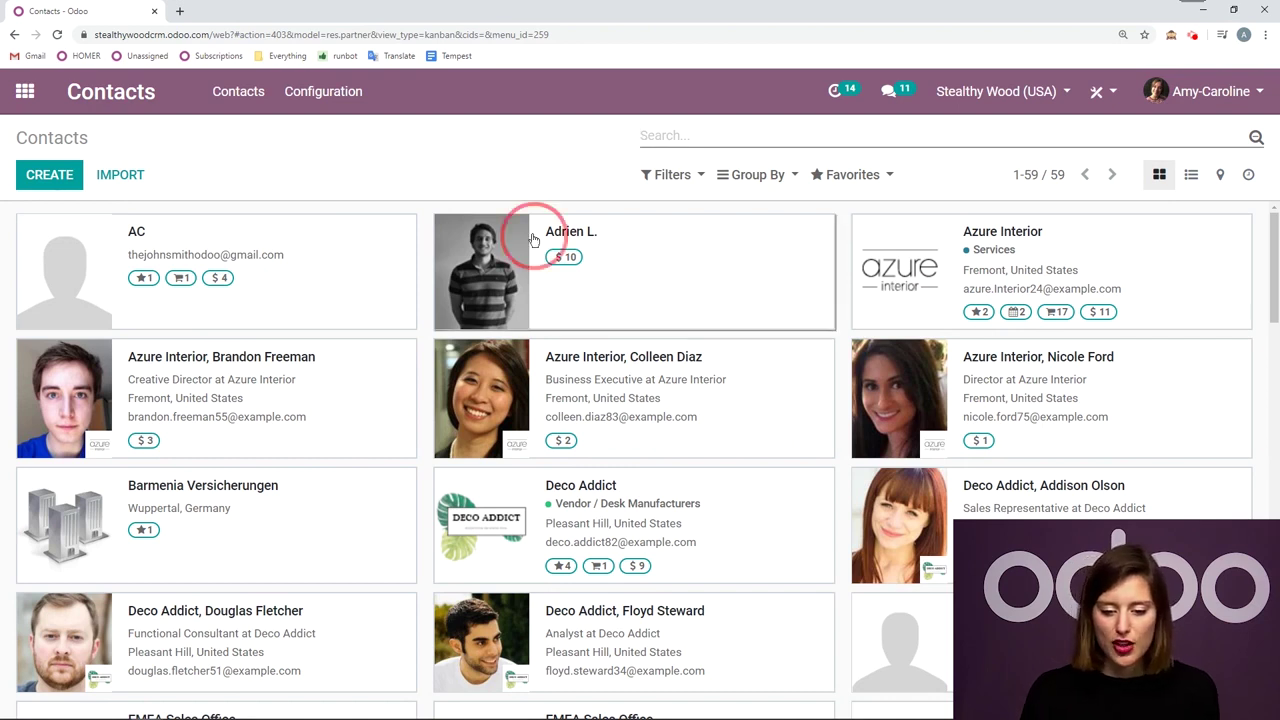
left_click(38, 174)
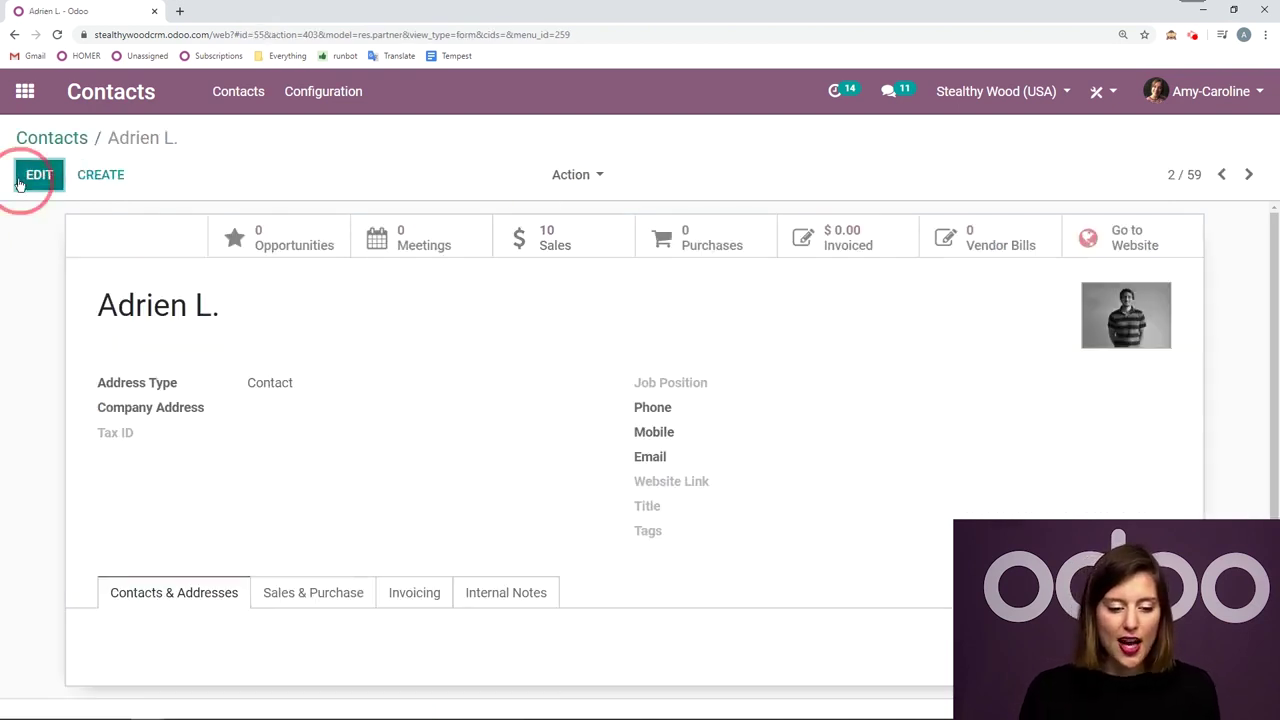
Assign the Superheroes (USD) pricelist in the contact's sales and purchase details and save the contact
scroll(321, 473, "down", 2)
left_click(308, 518)
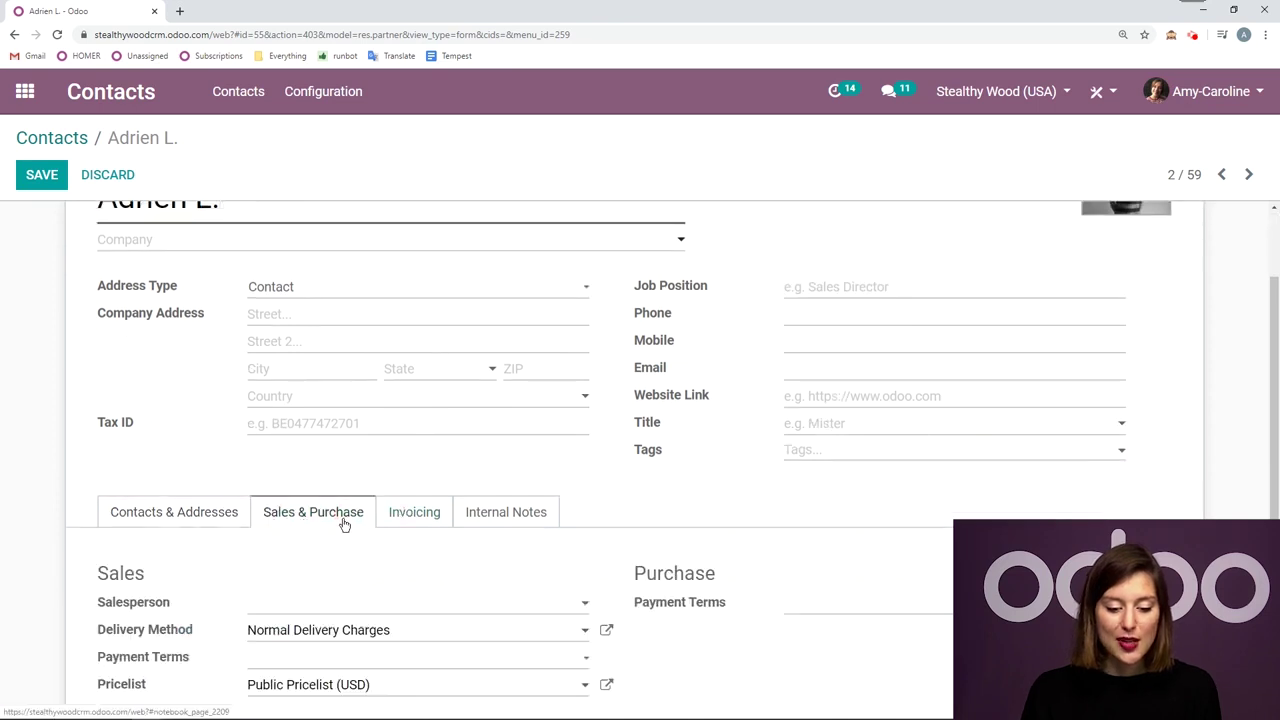
scroll(404, 528, "down", 3)
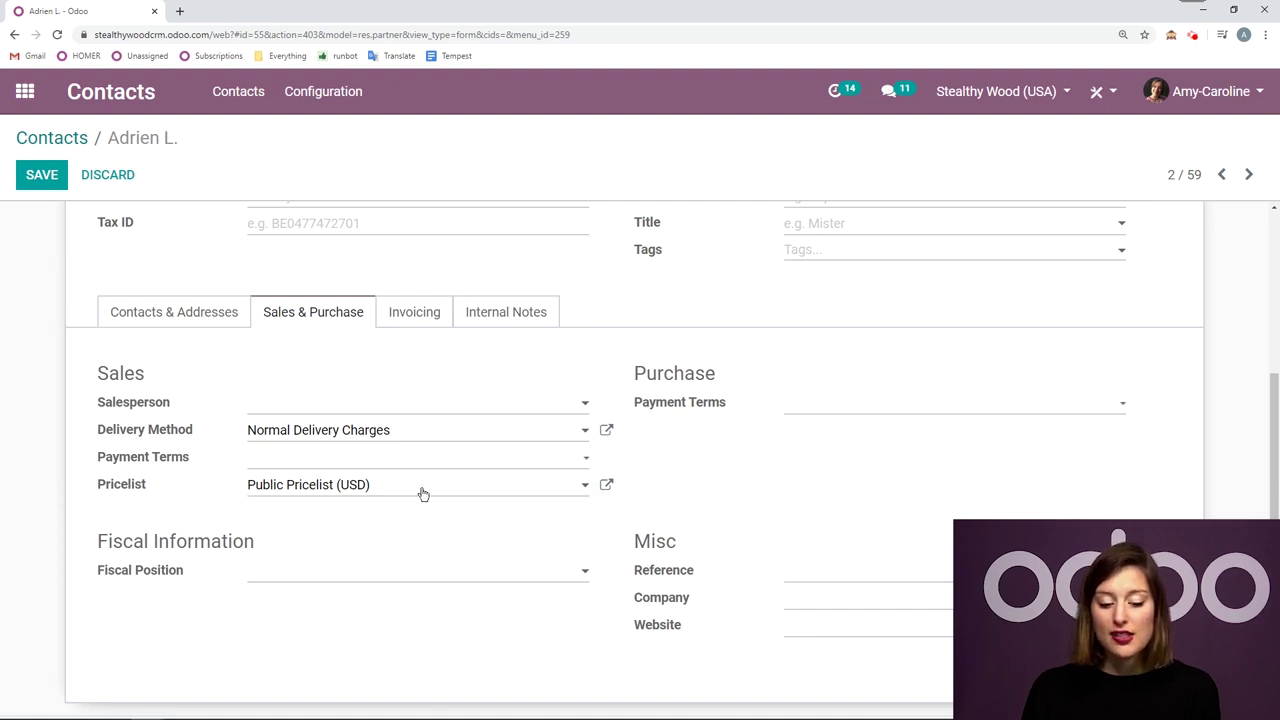
left_click(372, 495)
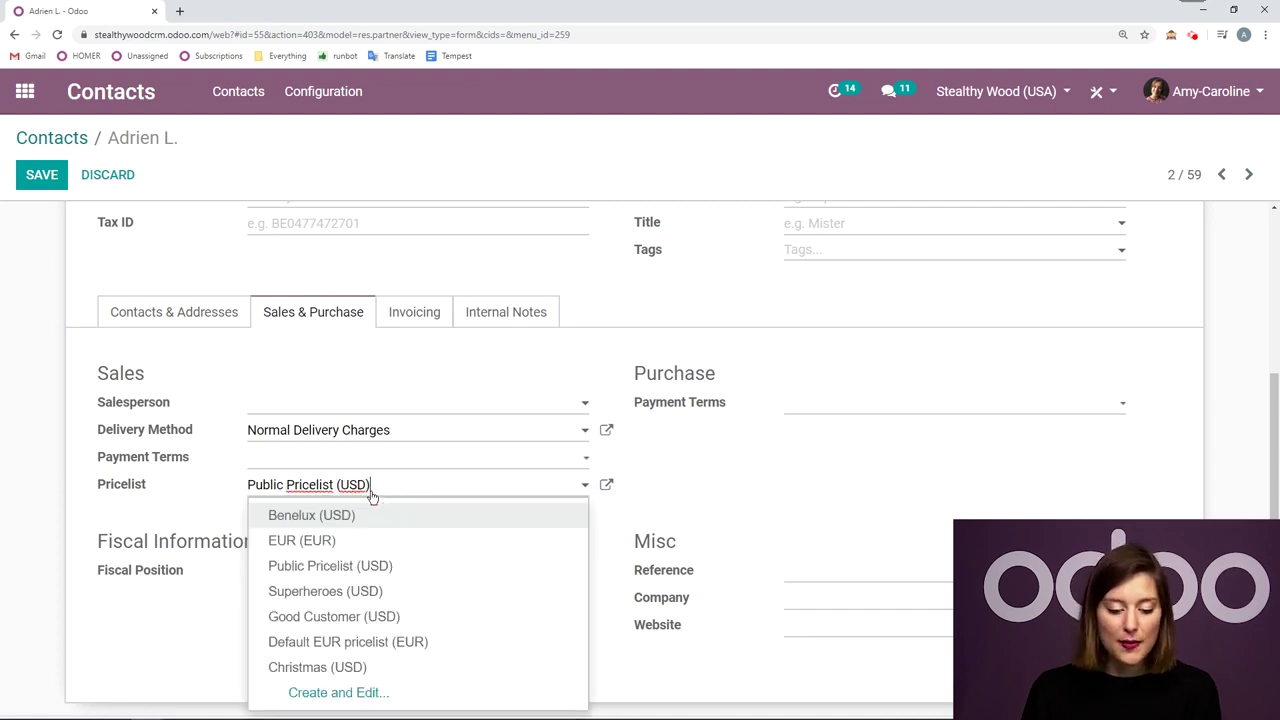
left_click(310, 591)
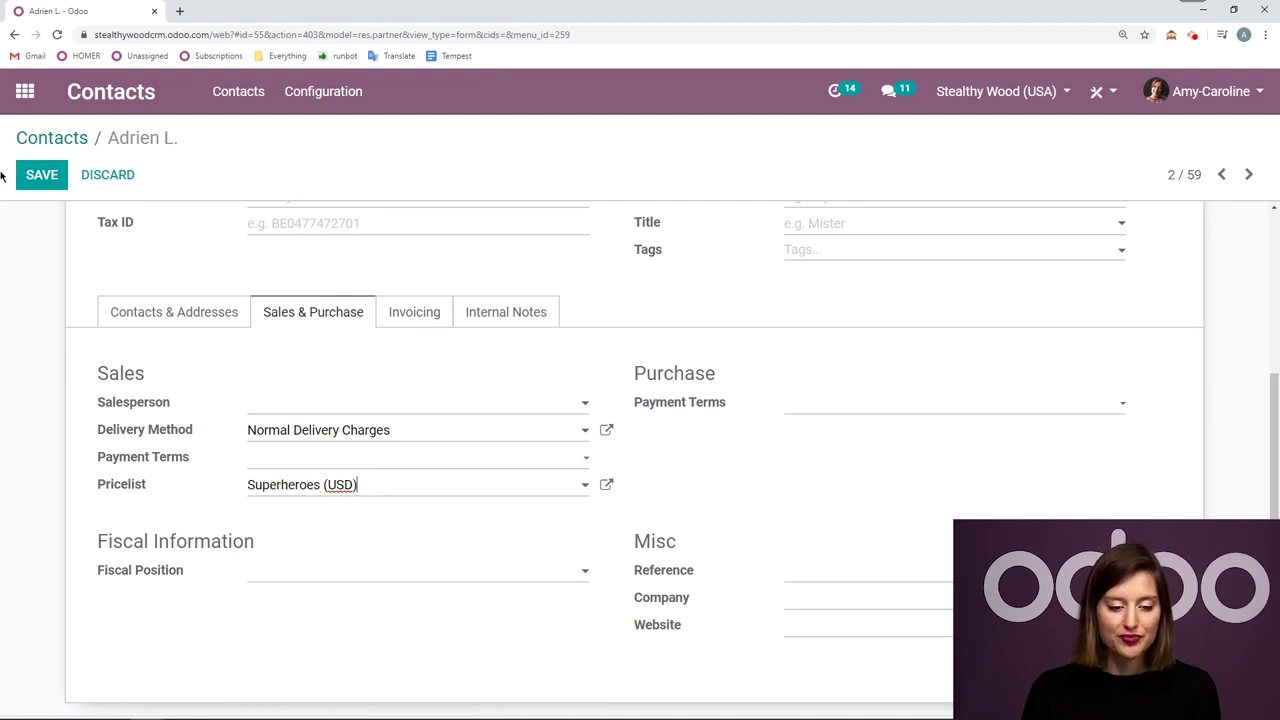
left_click(42, 175)
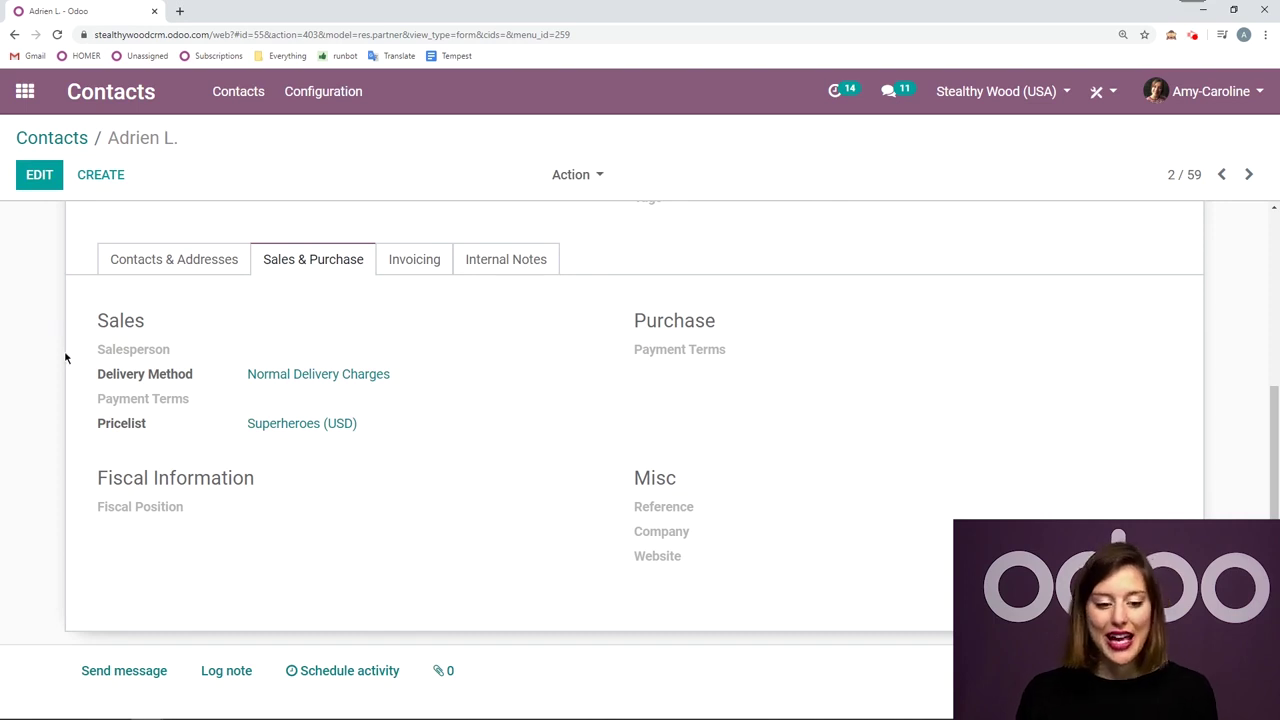
Switch to the Sales app and create a quotation for the customer who was given the Superheroes pricelist
scroll(34, 306, "up", 2)
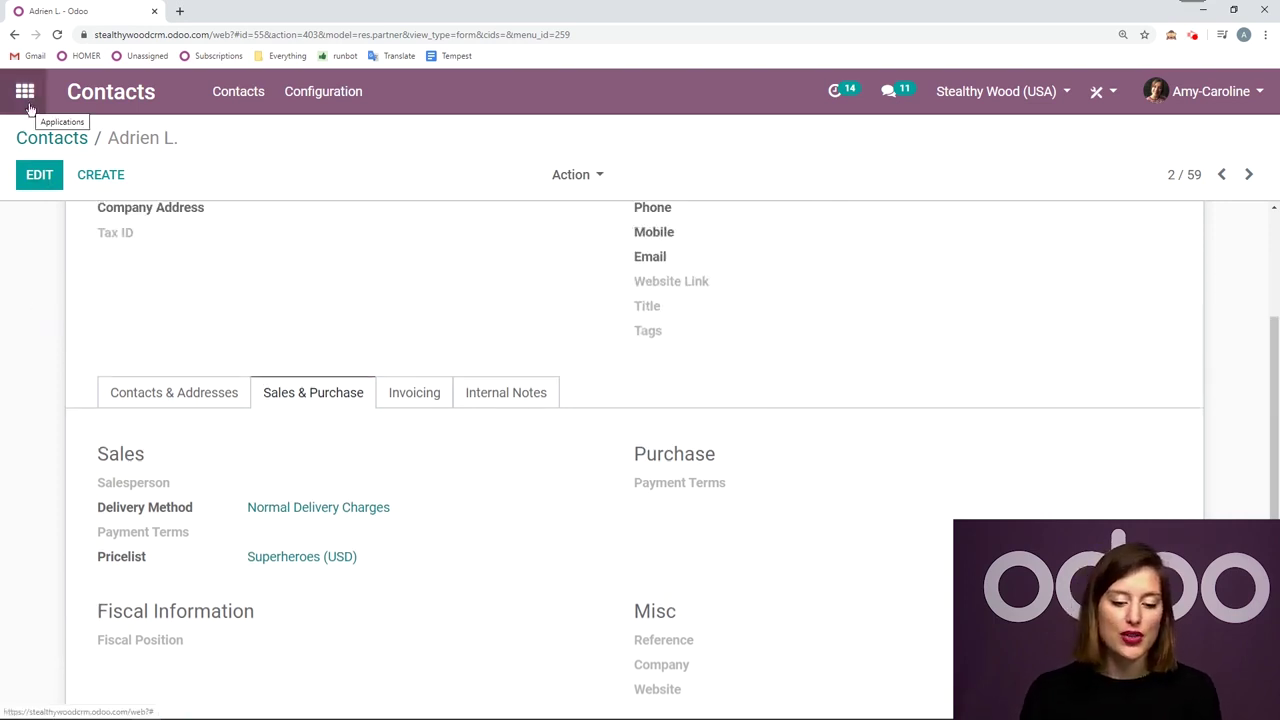
left_click(26, 92)
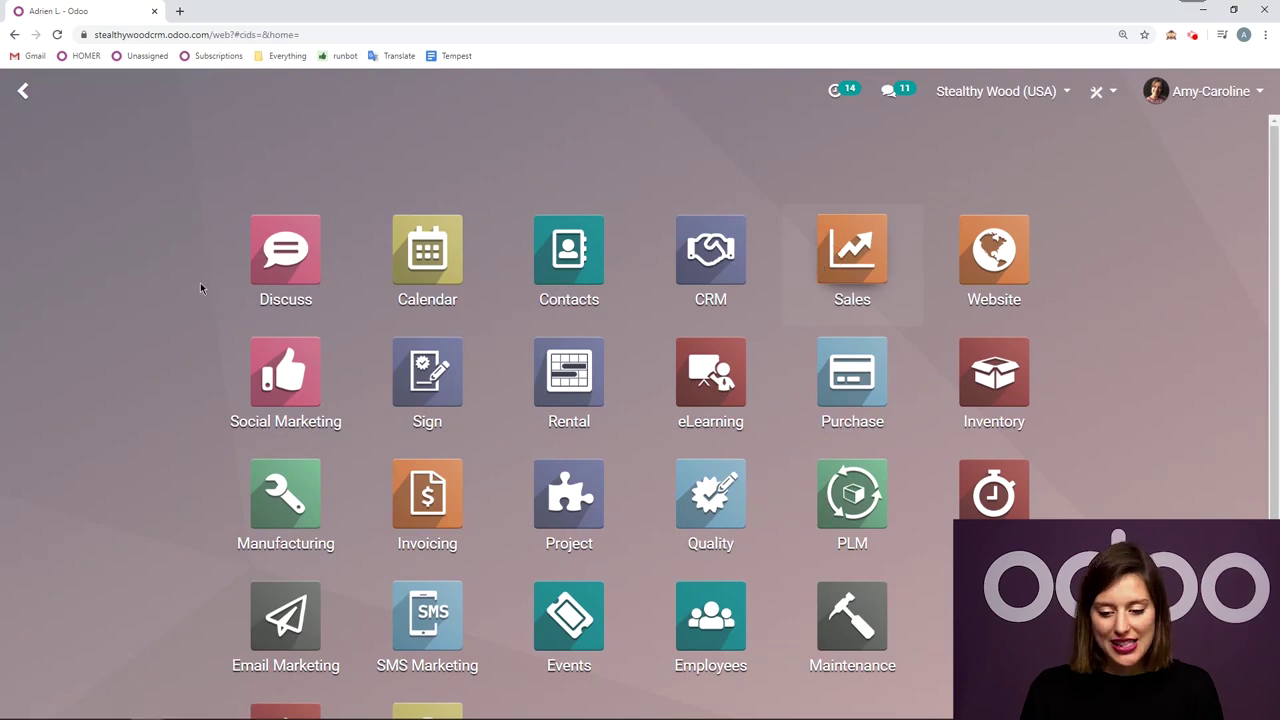
key("Return")
left_click(50, 175)
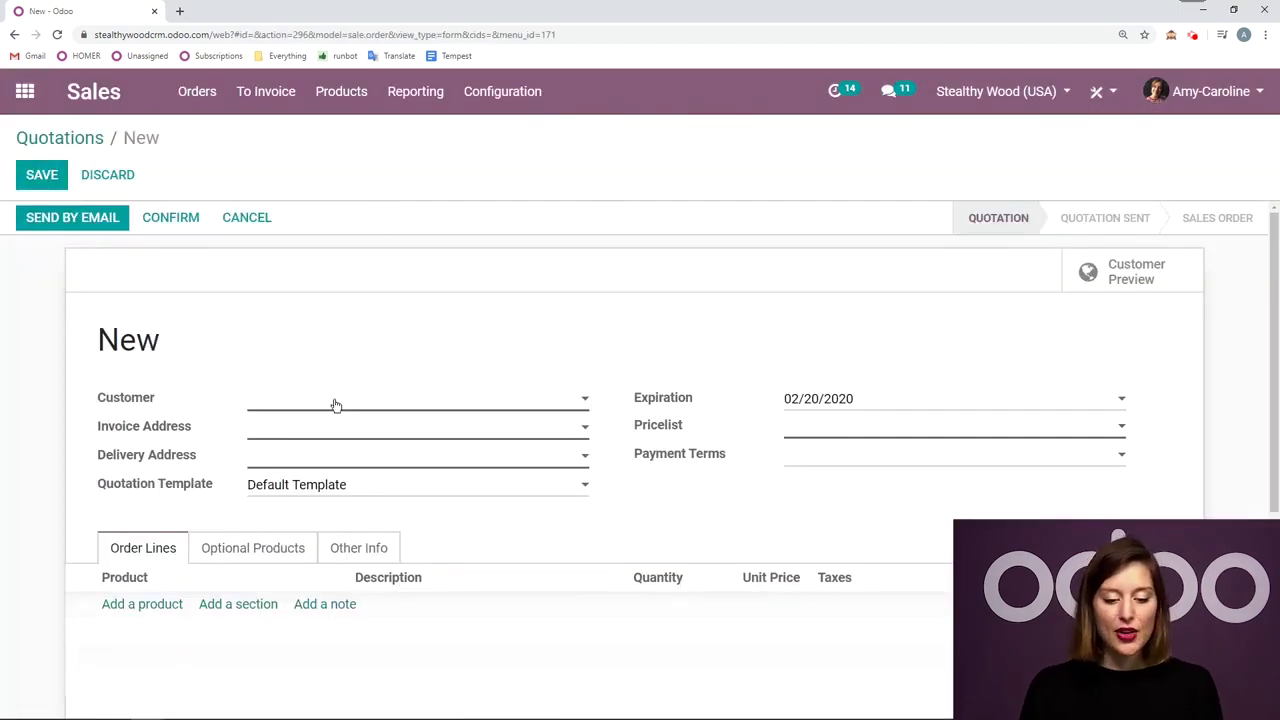
left_click(334, 403)
left_click(318, 455)
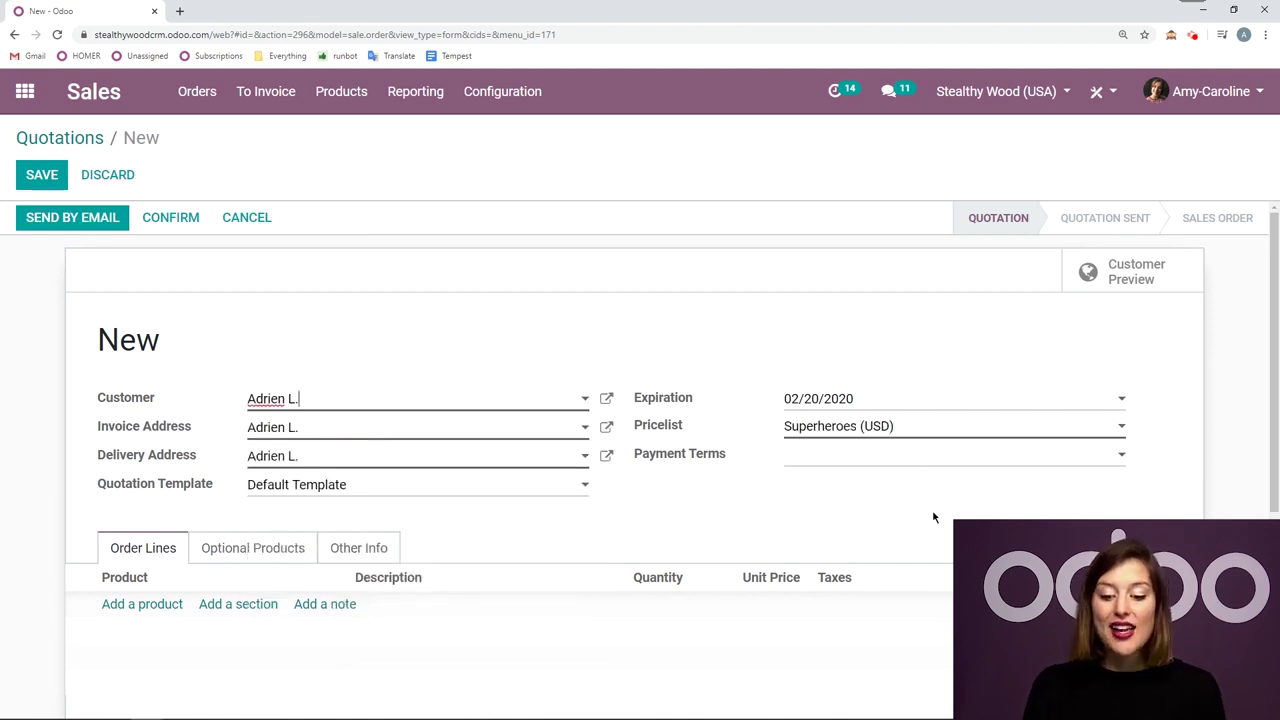
Add the product [FURN_7777] Office Chair to the quotation's order lines
scroll(846, 420, "down", 1)
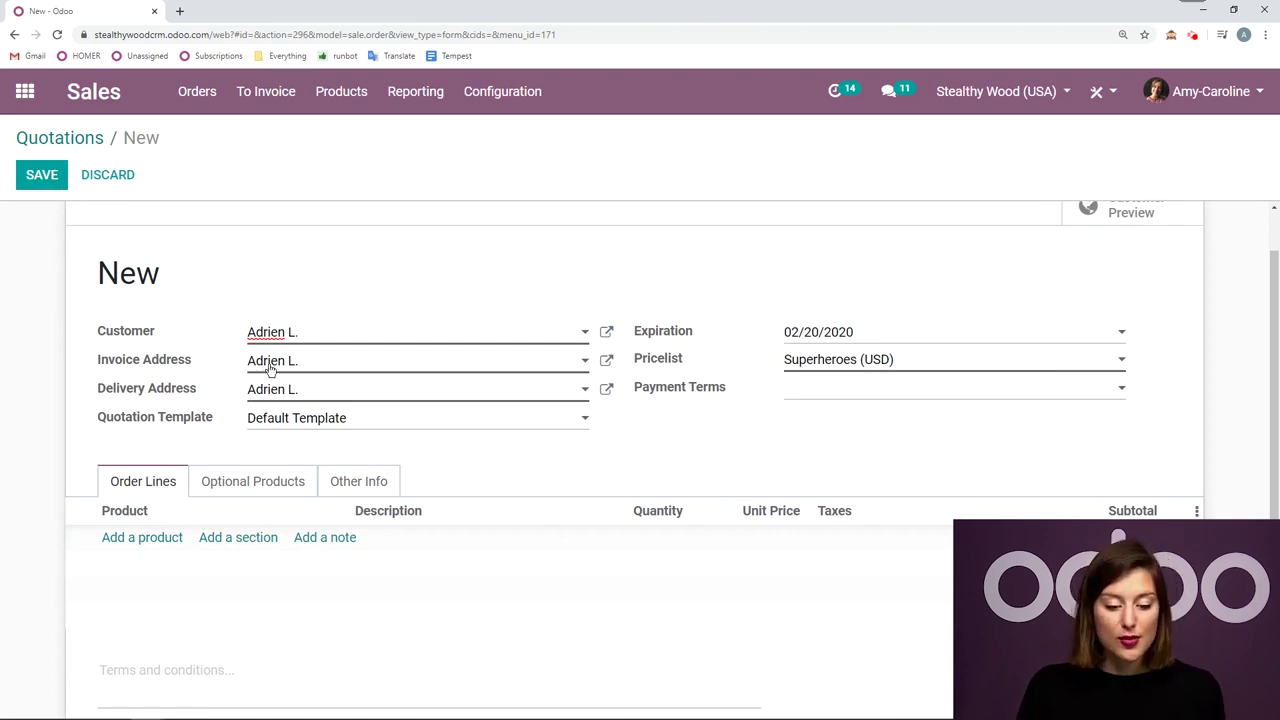
scroll(206, 423, "down", 1)
left_click(165, 471)
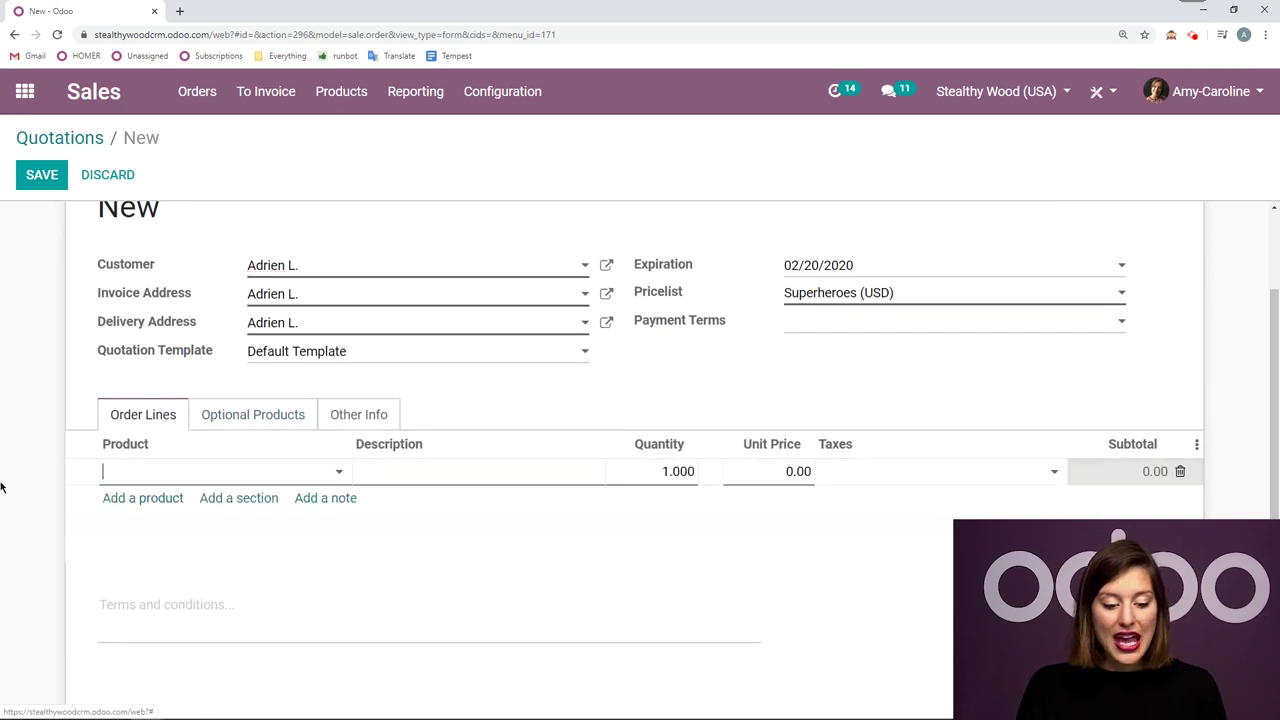
type("office")
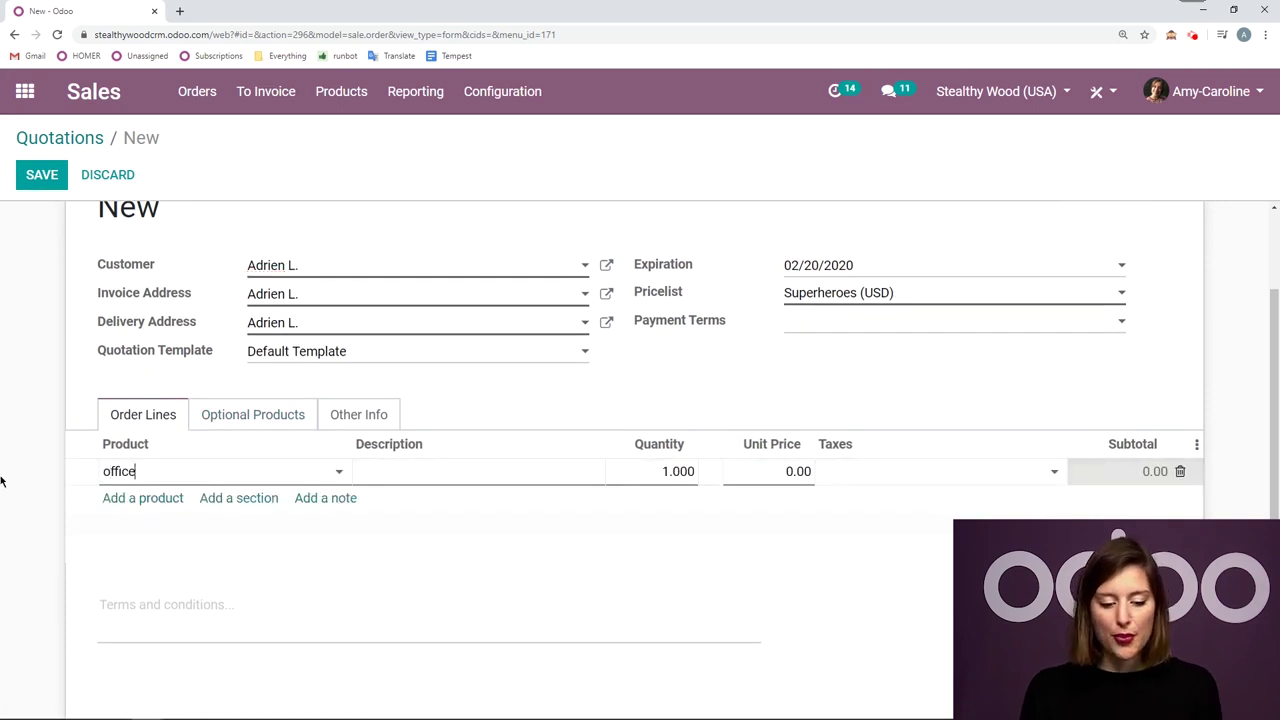
left_click(185, 503)
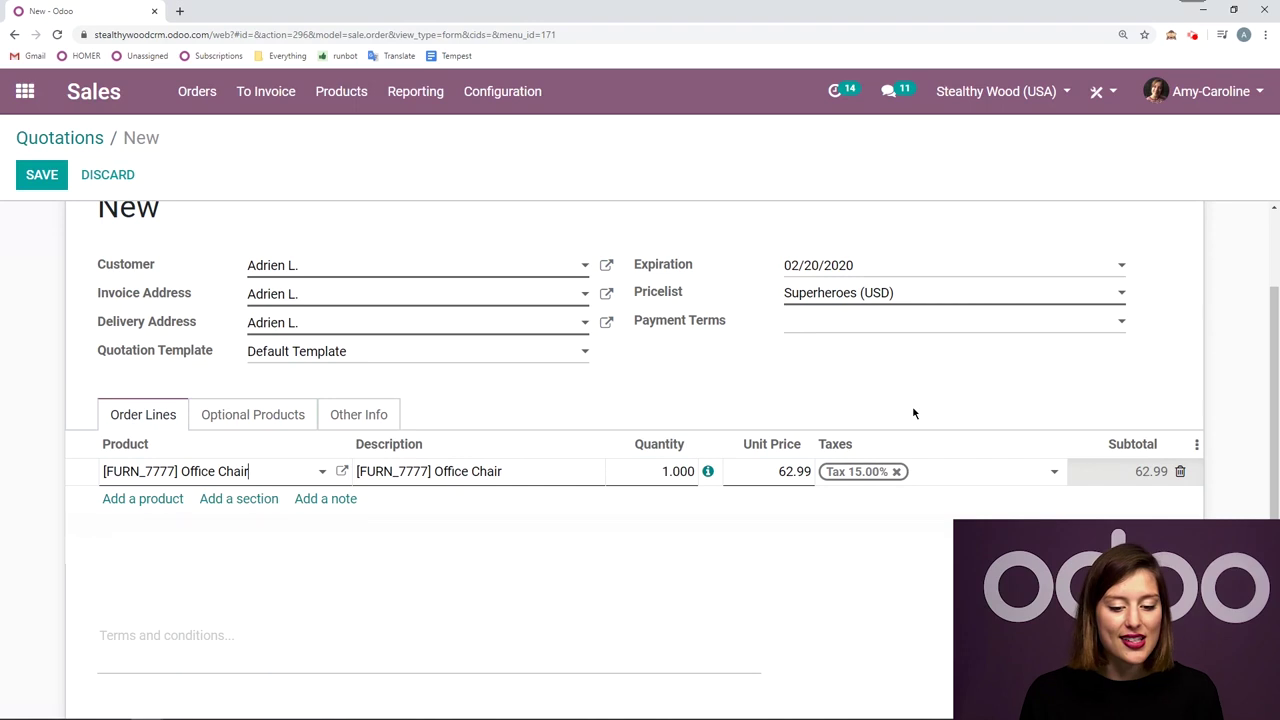
Change the quotation's customer to the first suggested contact, who uses the Public Pricelist (USD)
scroll(349, 333, "up", 1)
left_click(302, 337)
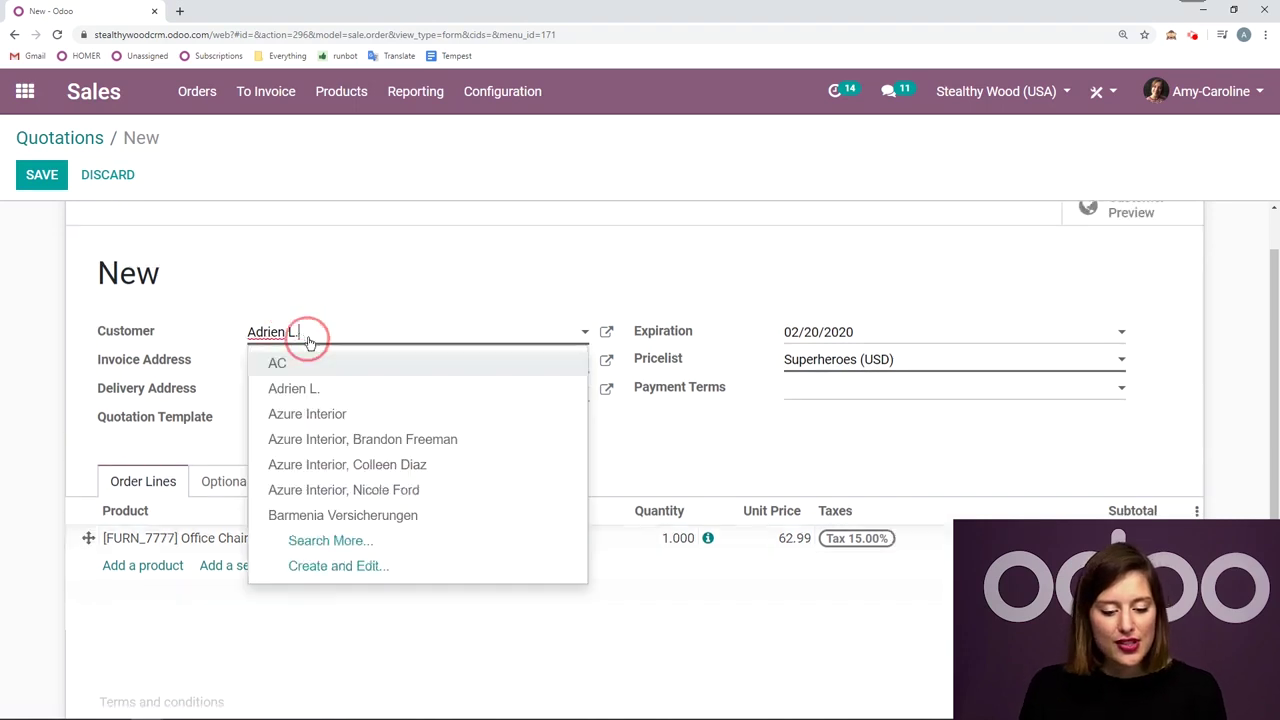
left_click(276, 362)
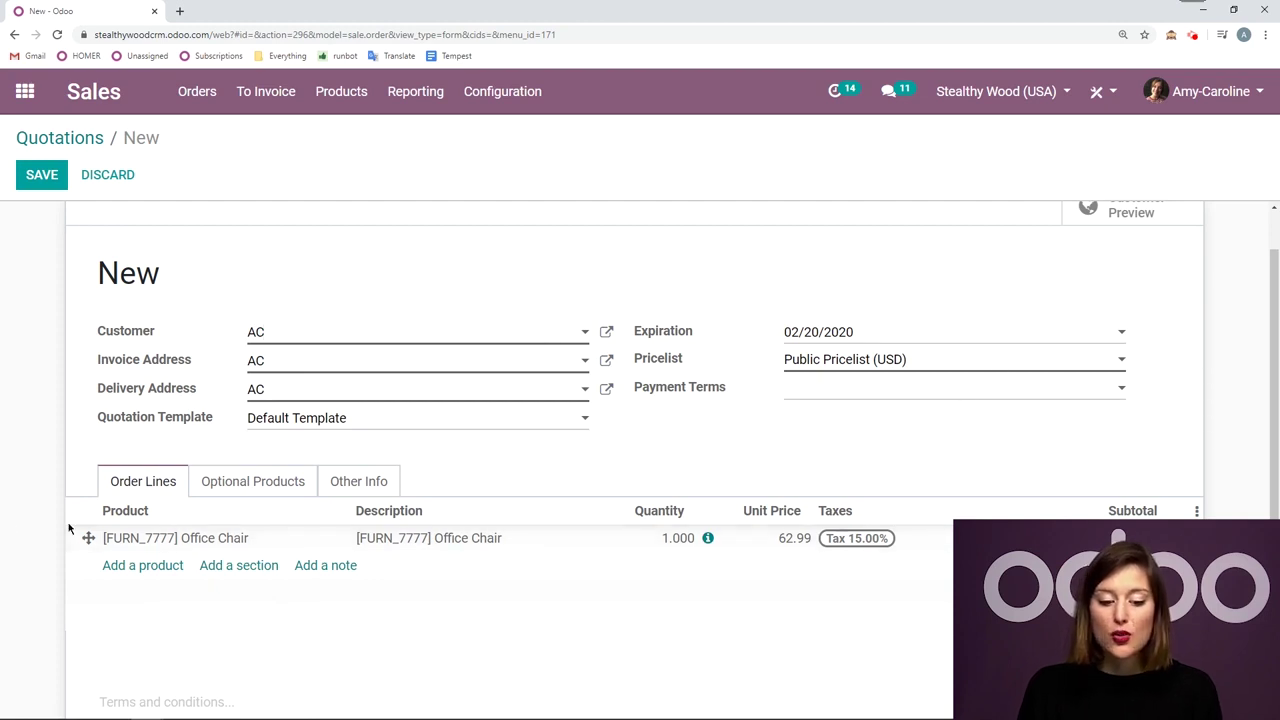
Add another [FURN_7777] Office Chair order line and delete the original Office Chair line
scroll(107, 483, "down", 1)
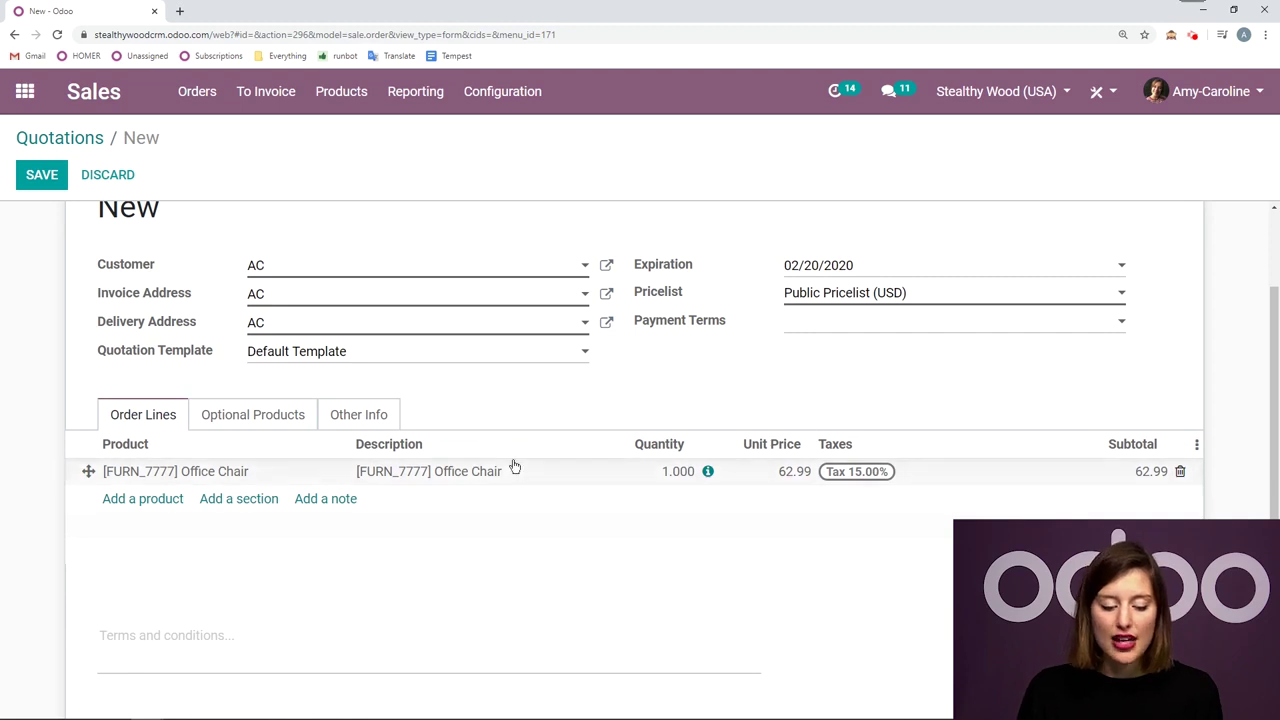
left_click(175, 498)
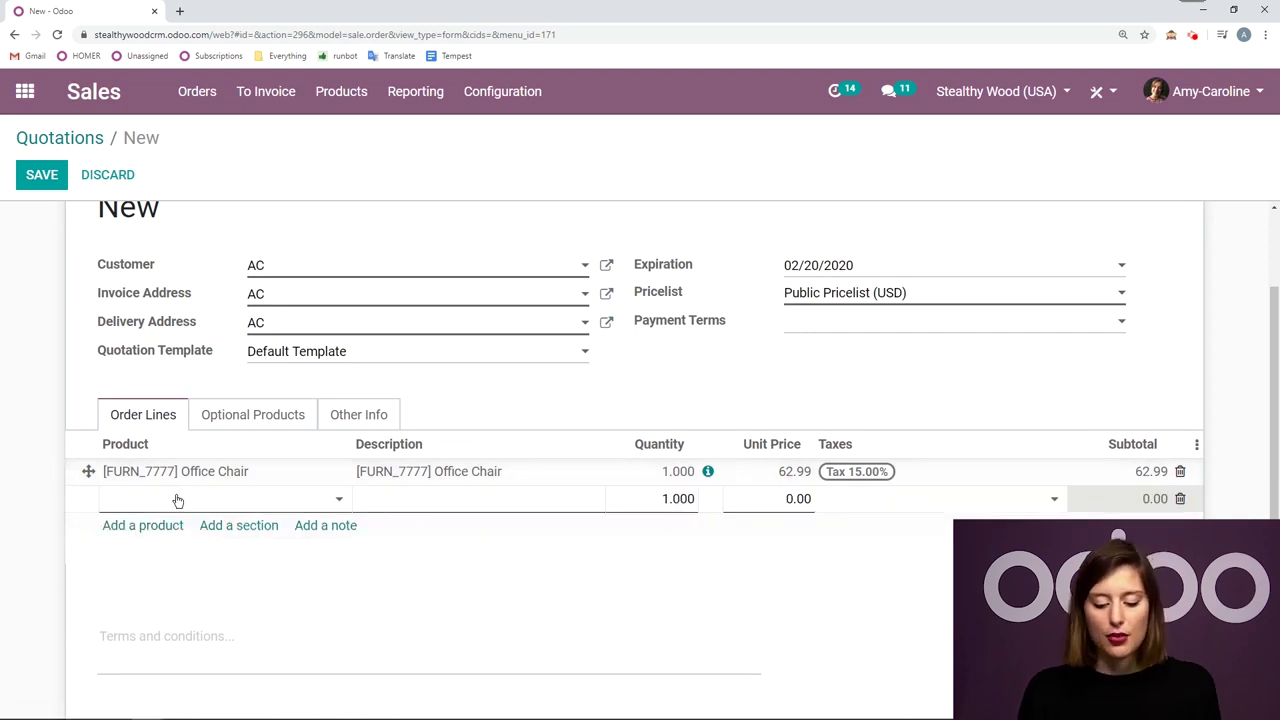
type("office")
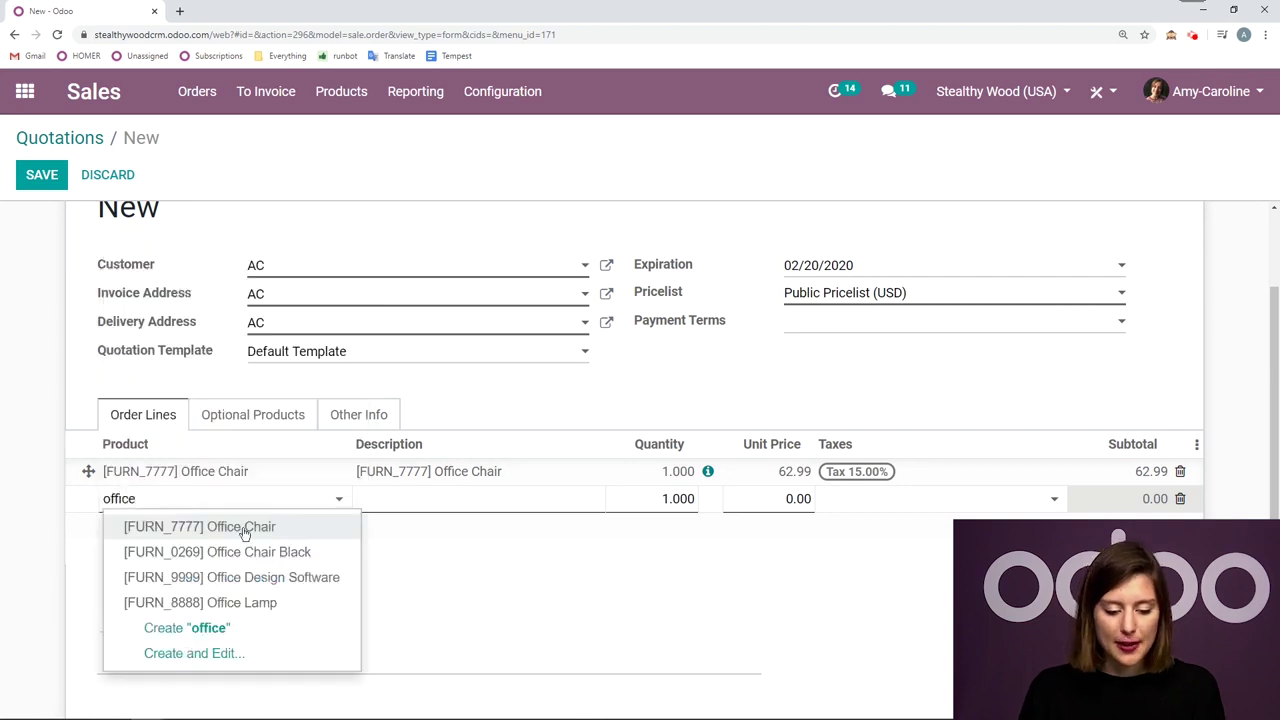
left_click(243, 527)
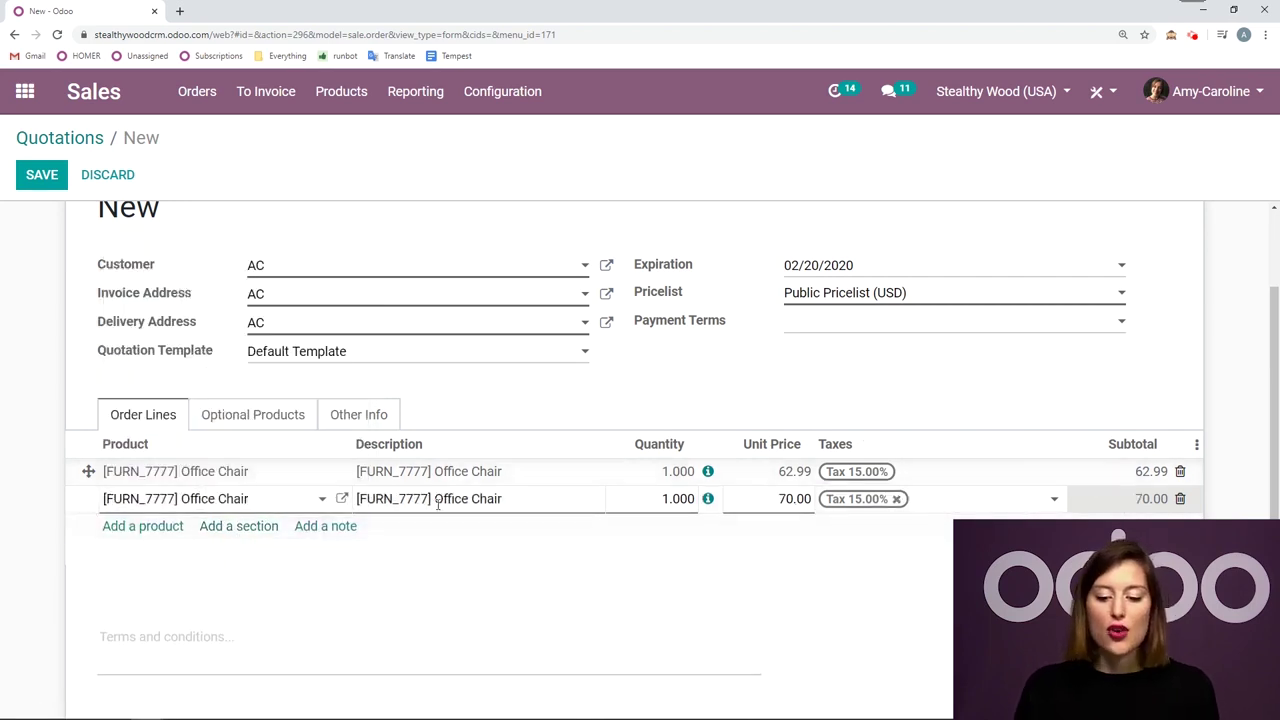
scroll(1000, 391, "down", 1)
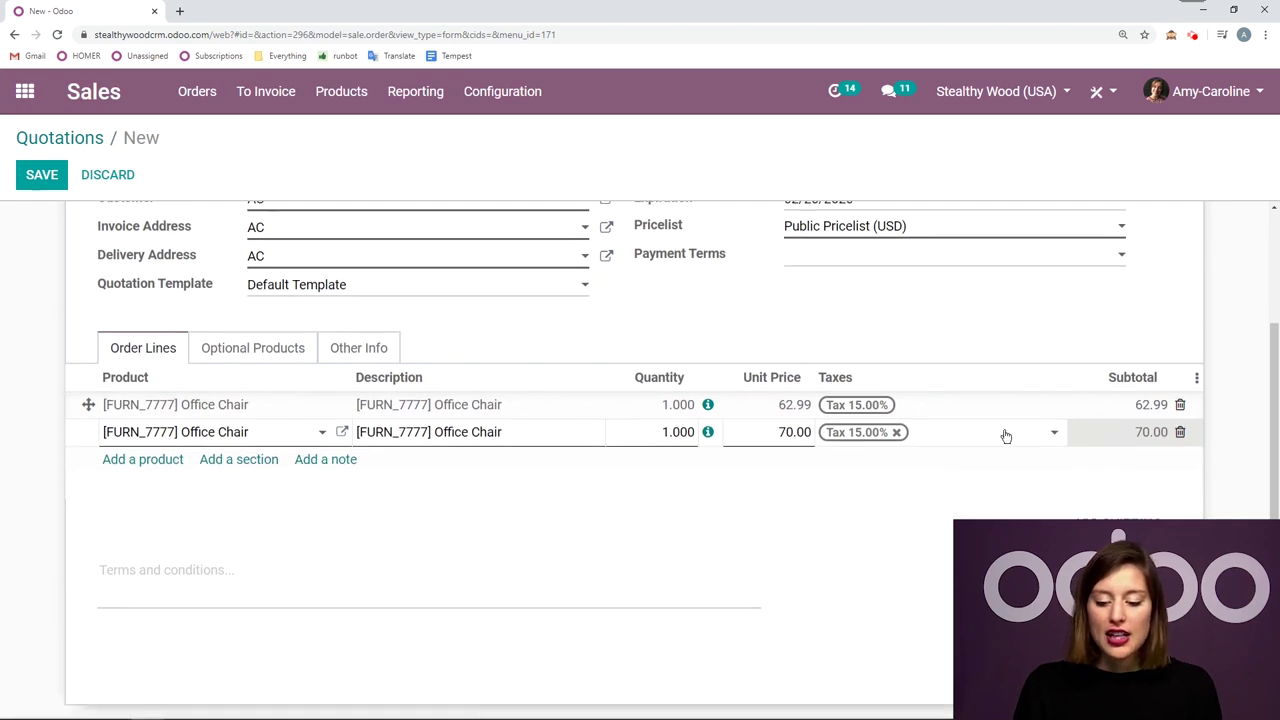
left_click(1181, 405)
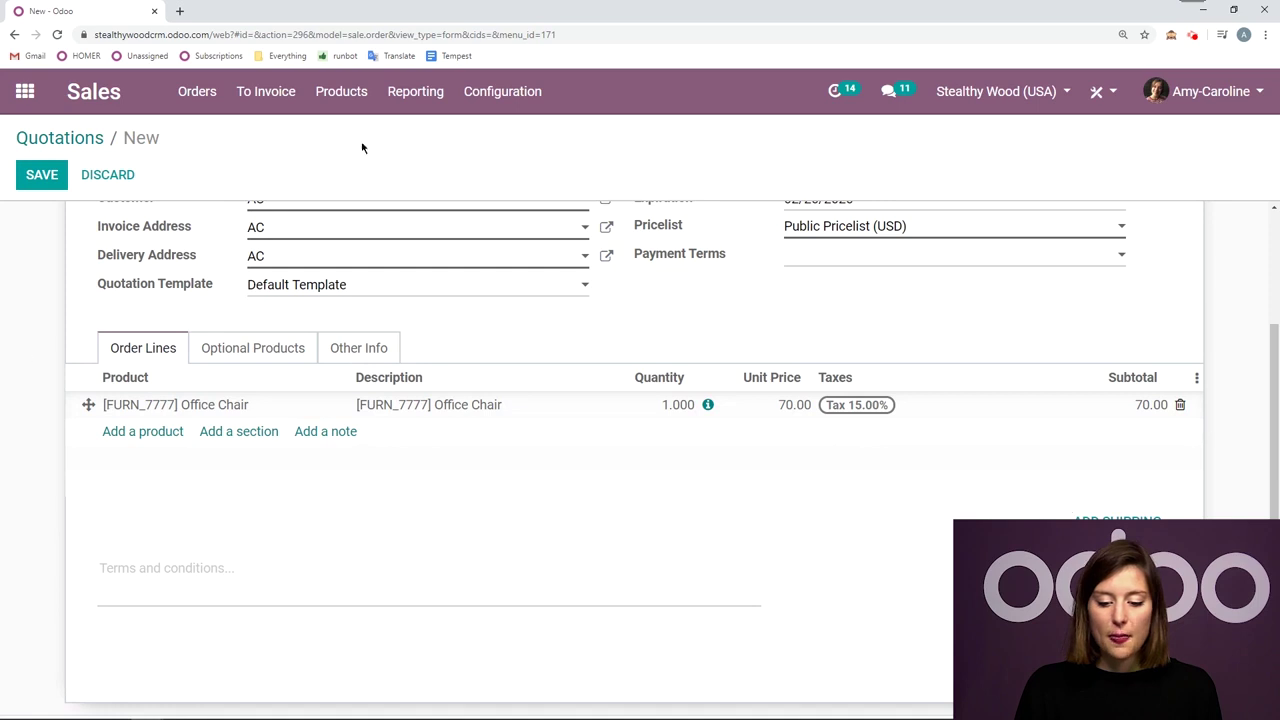
Change the quotation's customer back to the contact assigned the Superheroes (USD) pricelist
scroll(271, 443, "up", 2)
left_click(294, 346)
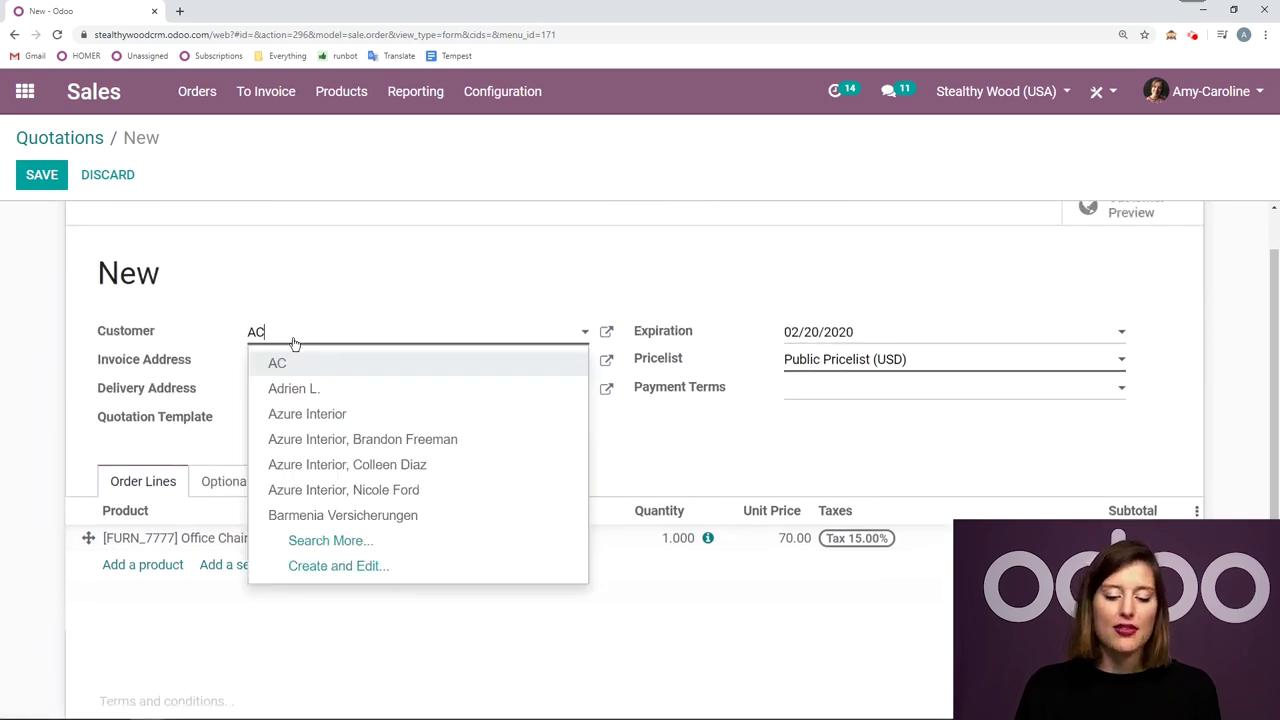
left_click(311, 392)
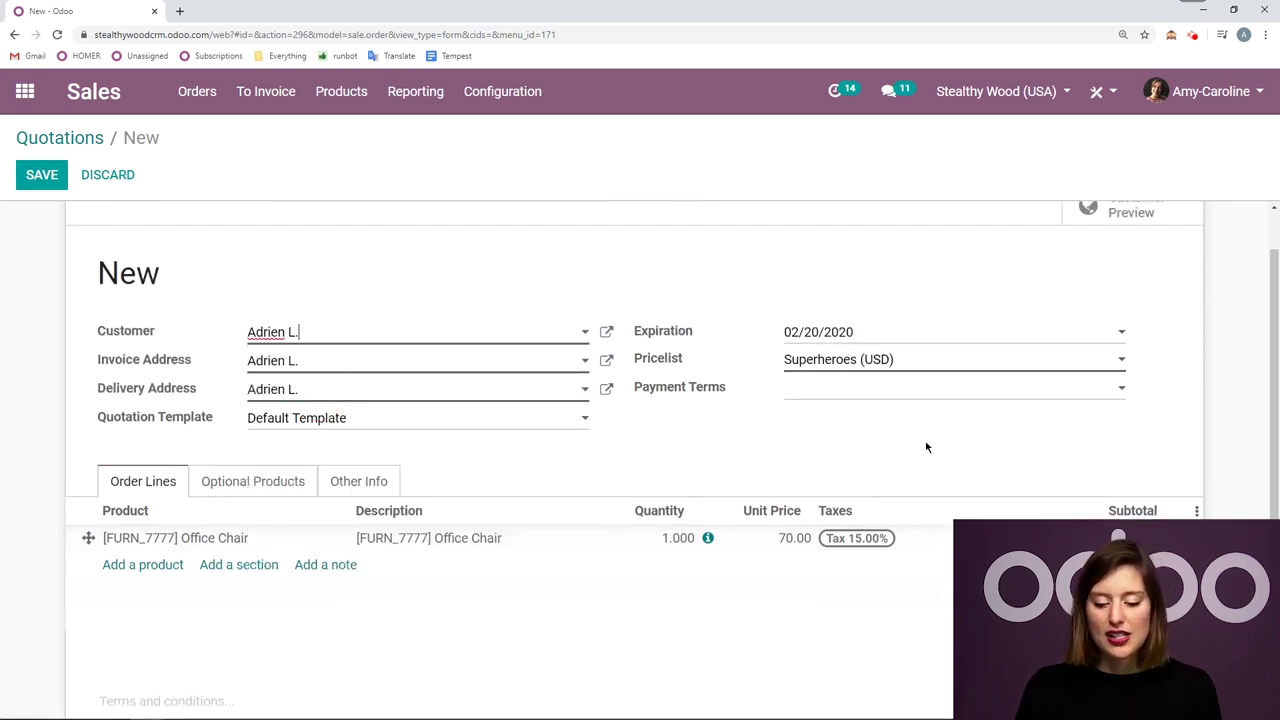
Delete the existing Office Chair order line and add [FURN_7777] Office Chair again under the Superheroes (USD) pricelist
scroll(840, 517, "down", 1)
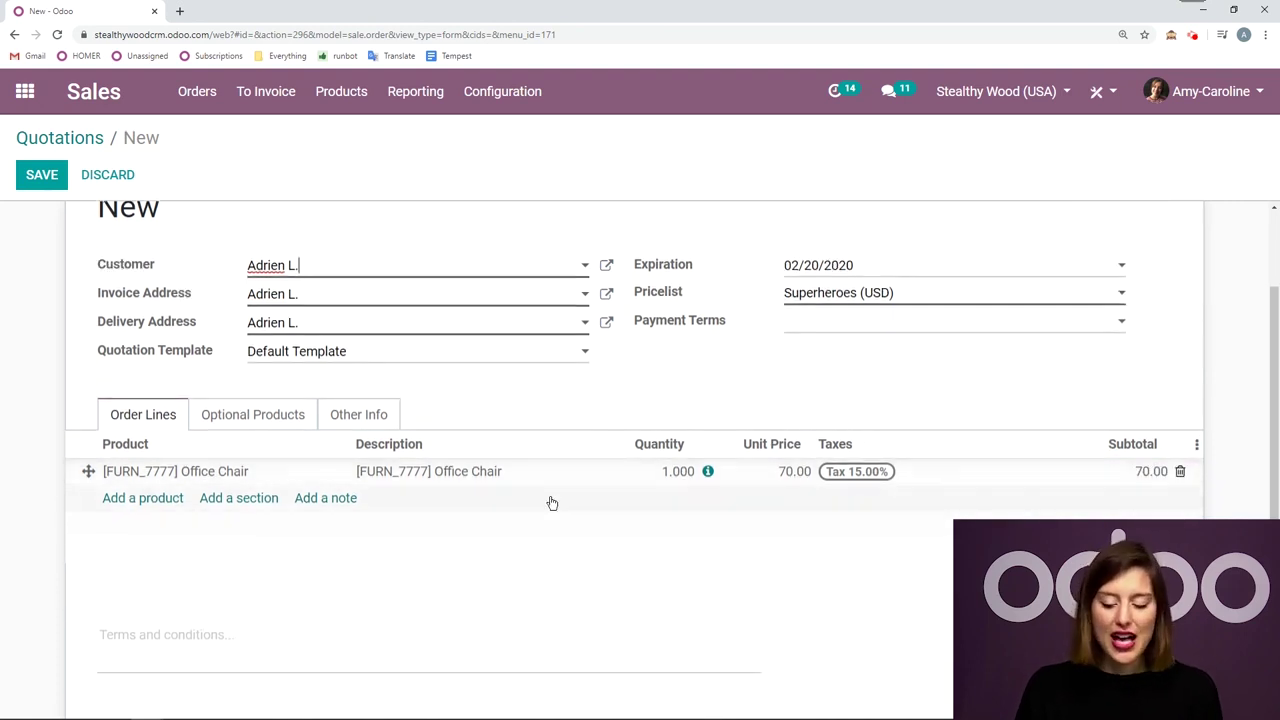
left_click(1179, 471)
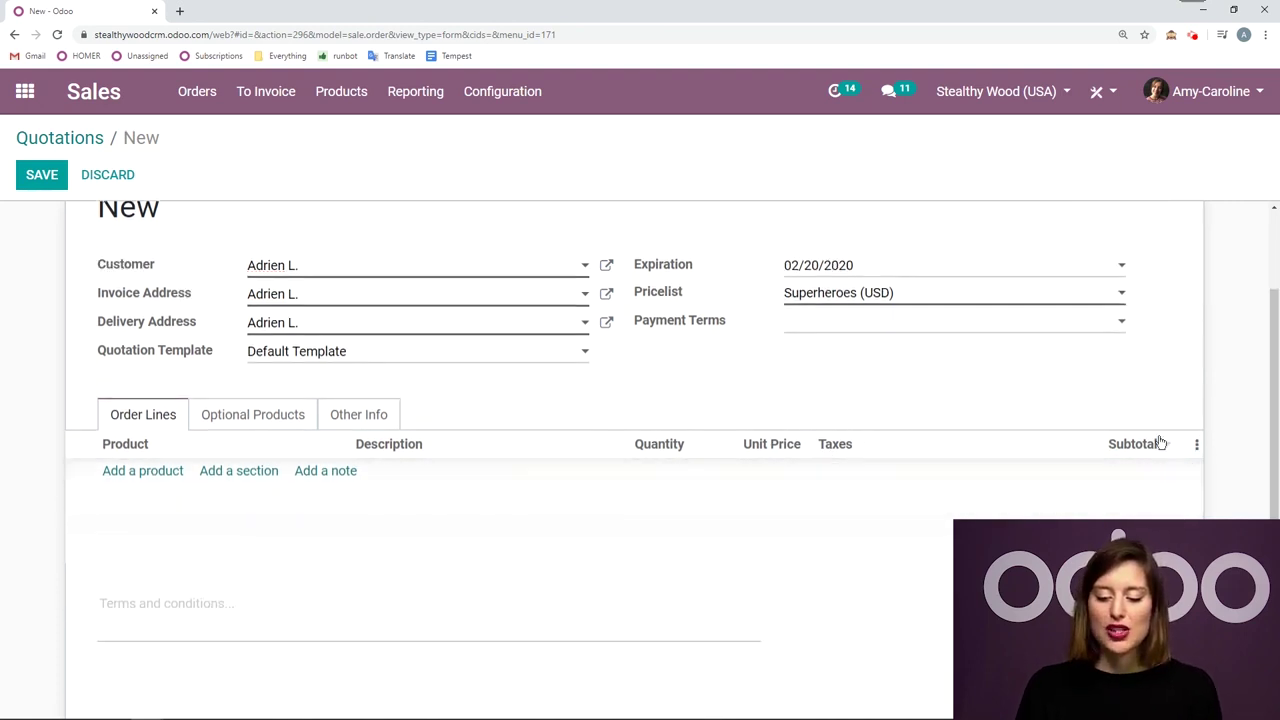
left_click(146, 471)
type("office")
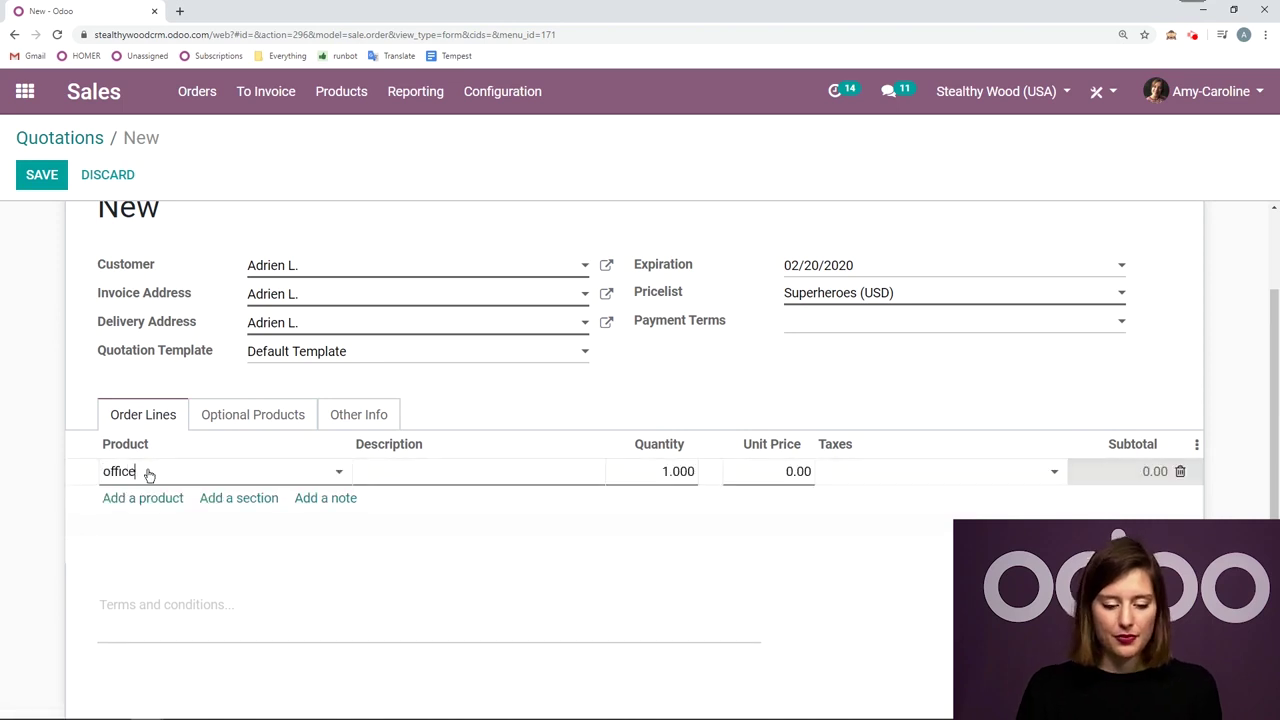
left_click(223, 496)
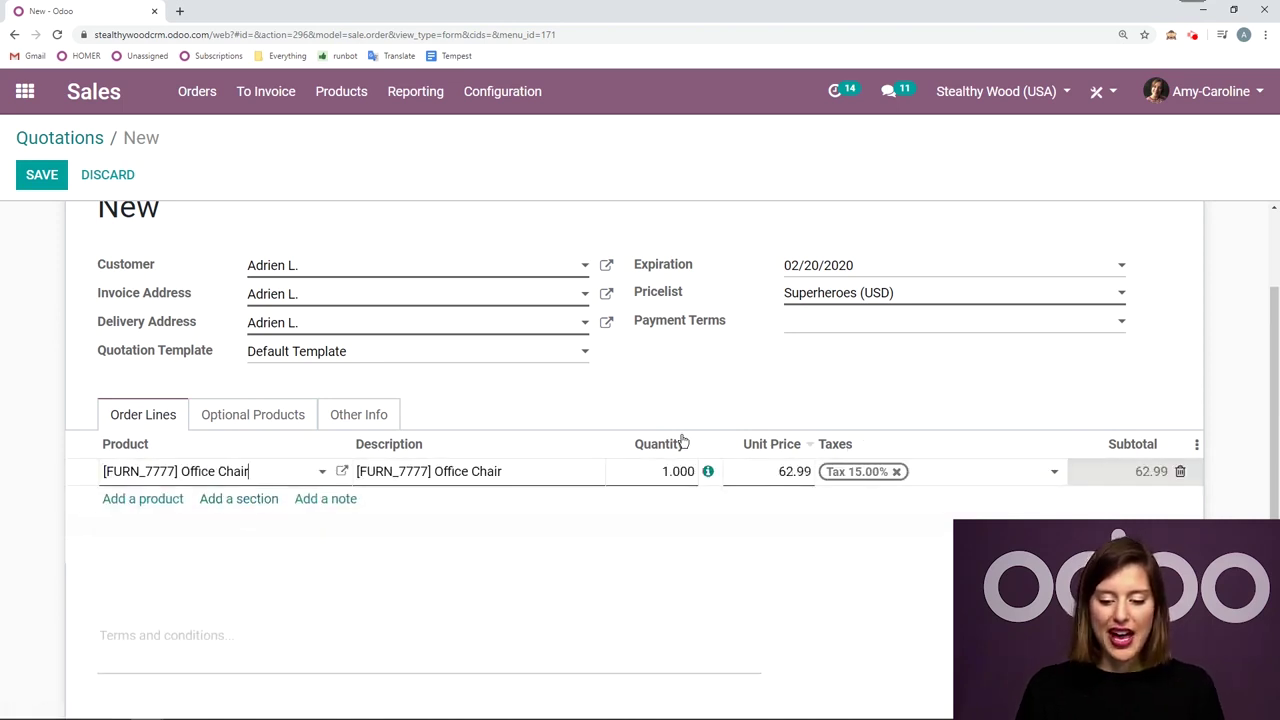
scroll(1220, 345, "up", 1)
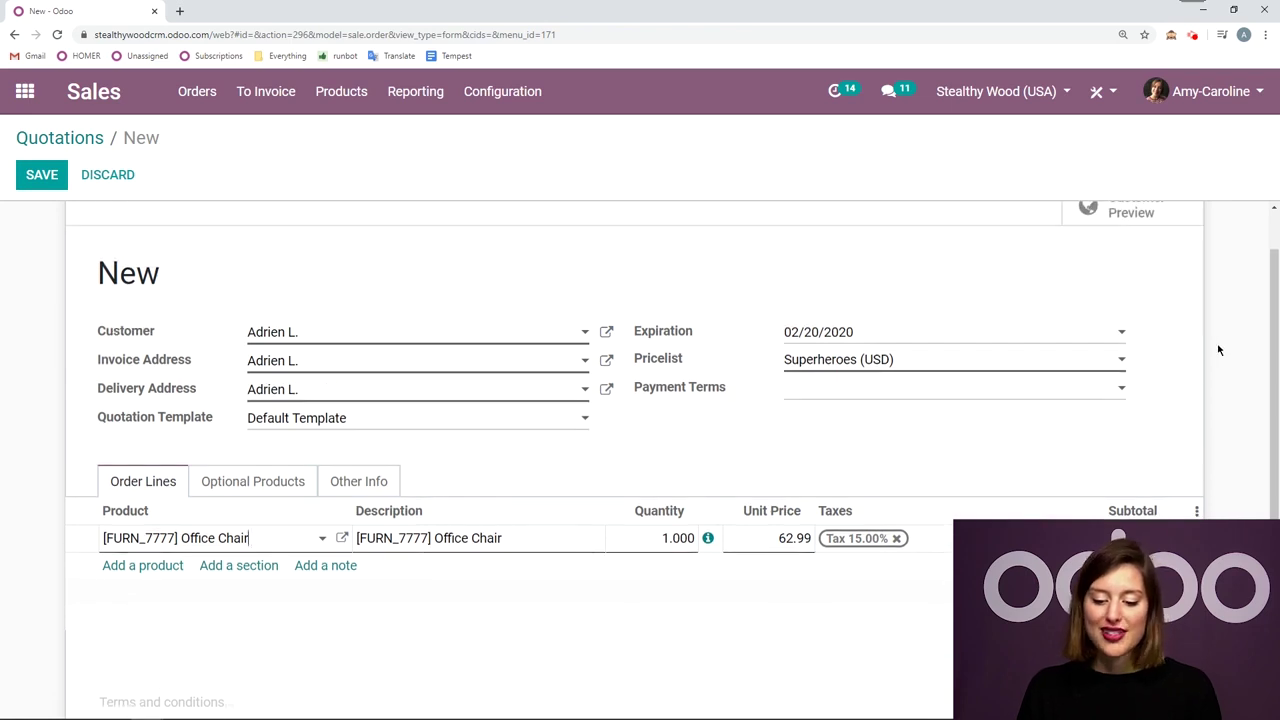
scroll(1218, 349, "up", 1)
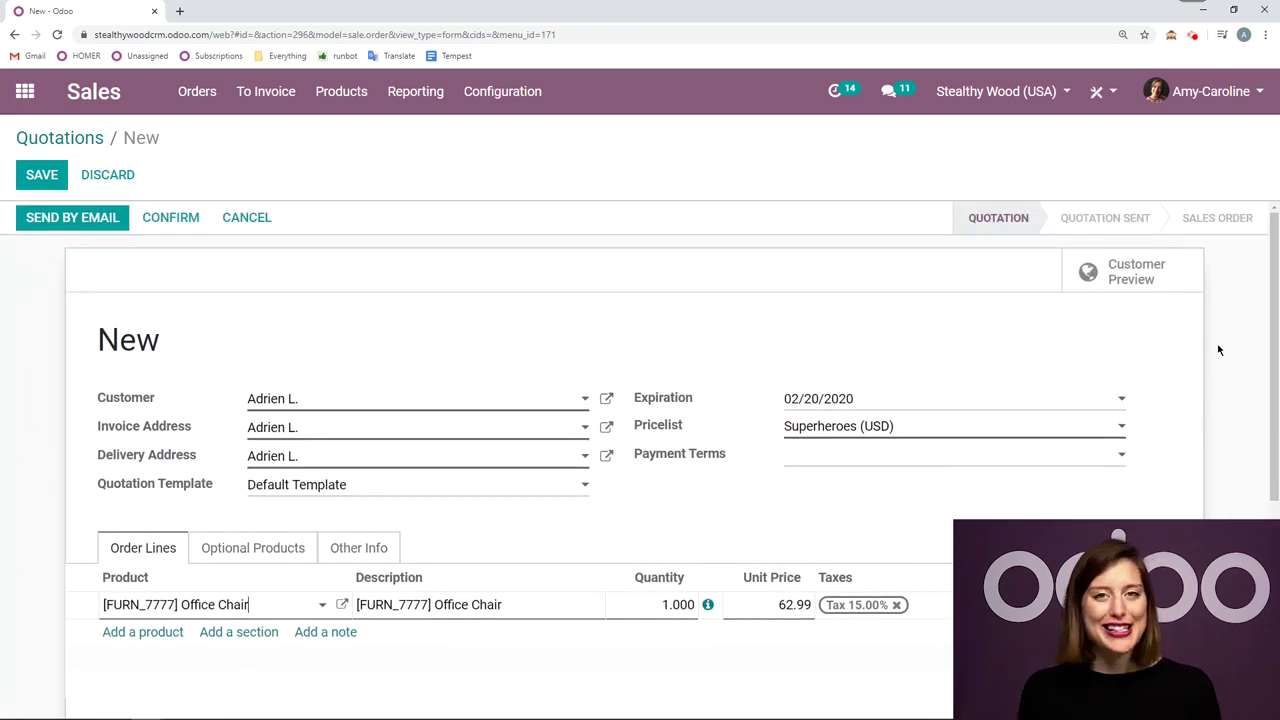